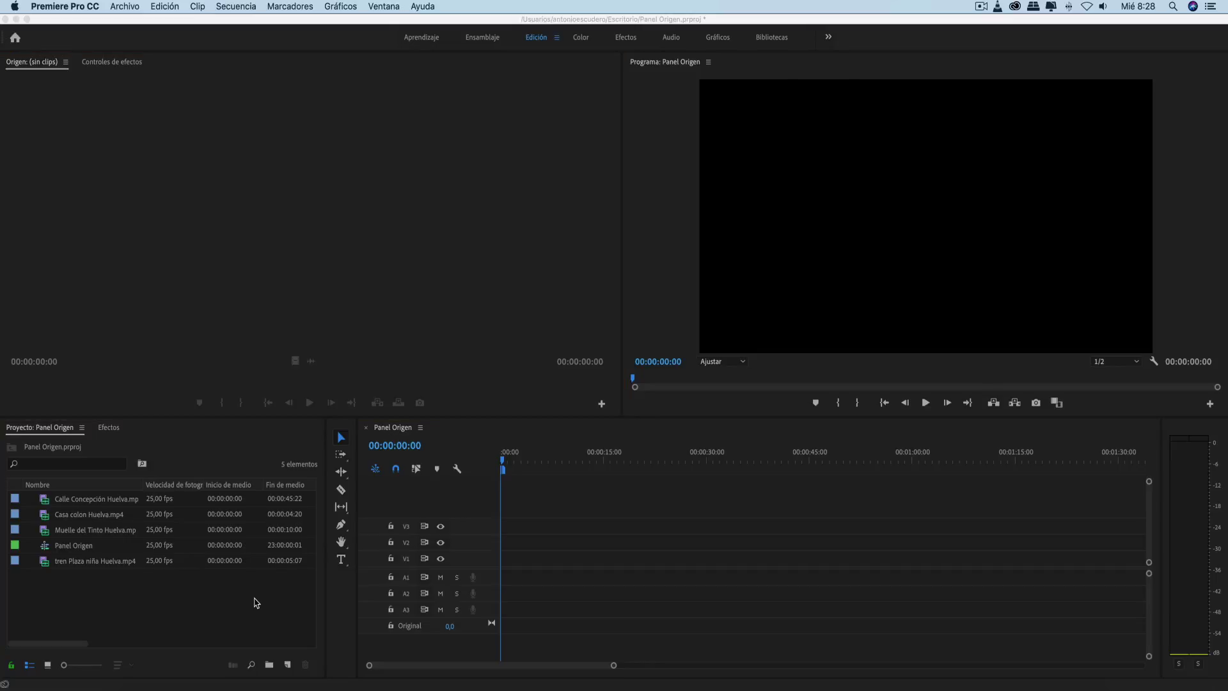
Load Calle Concepción Huelva.mp4 into the Source monitor, check its audio waveform, then show its video
click(112, 501)
double_click(112, 501)
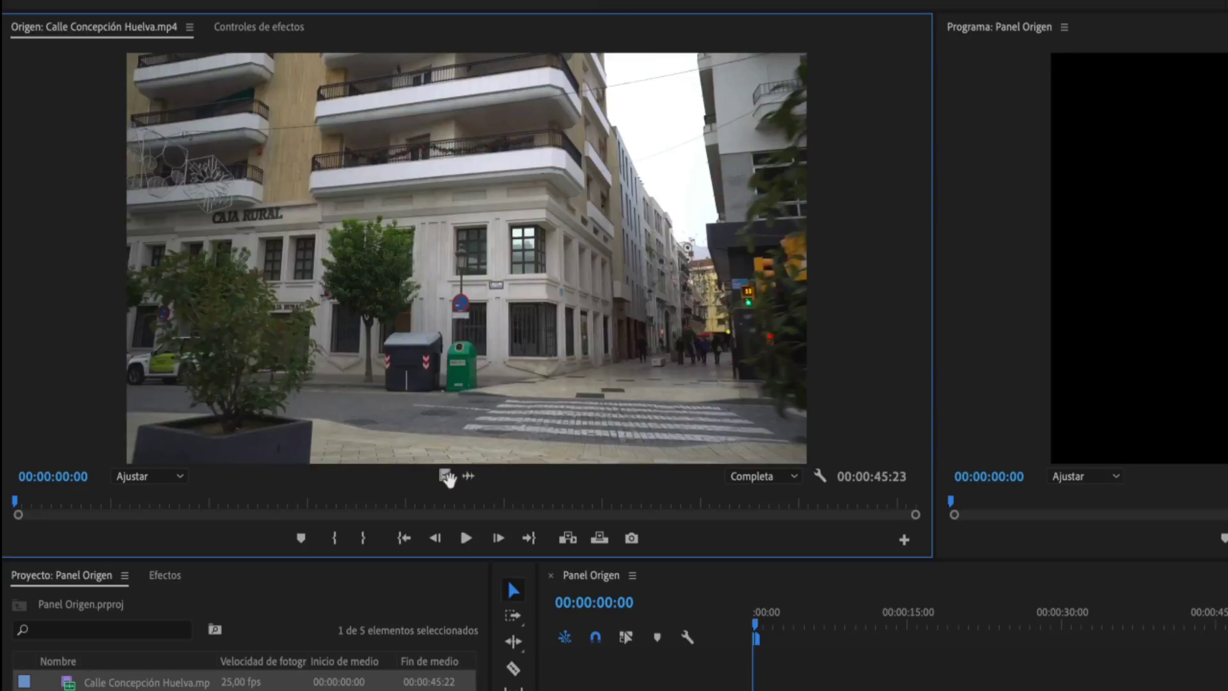
click(466, 479)
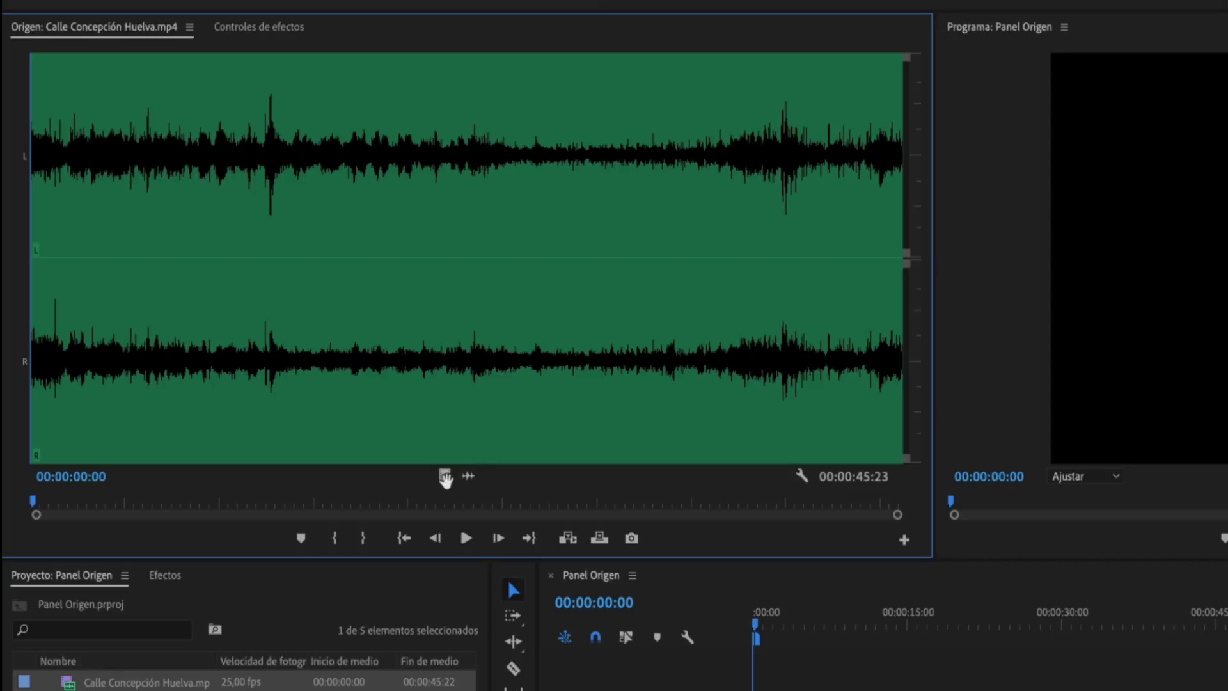
click(445, 476)
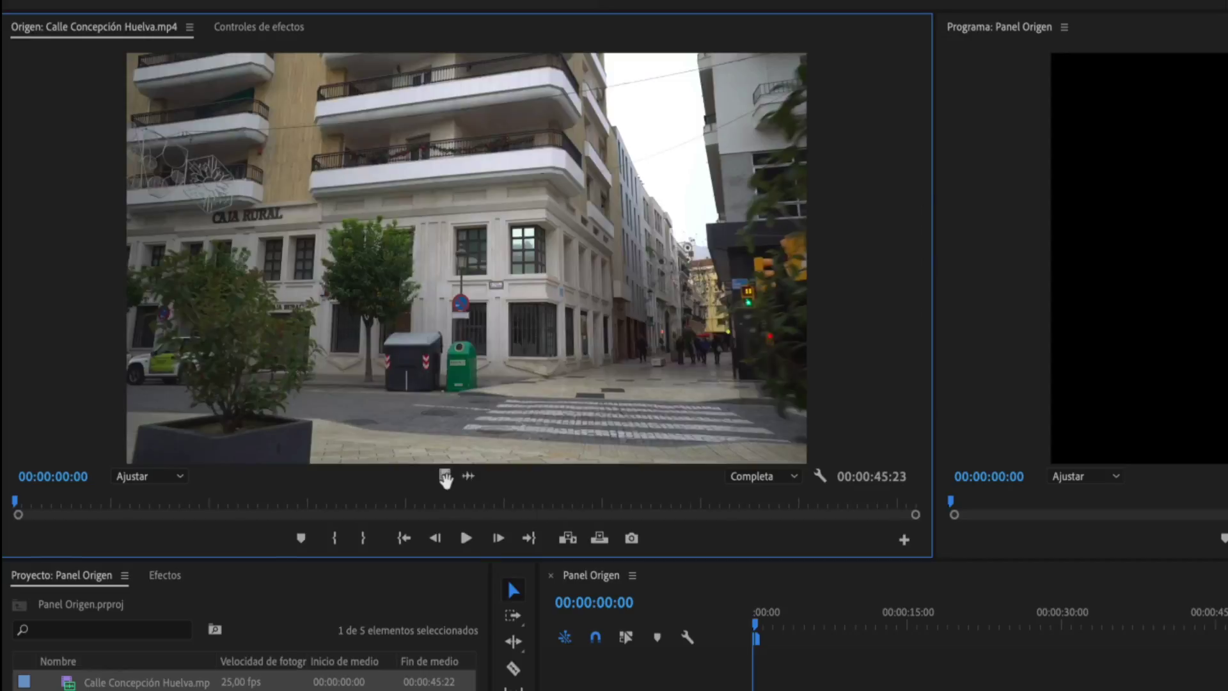
click(181, 477)
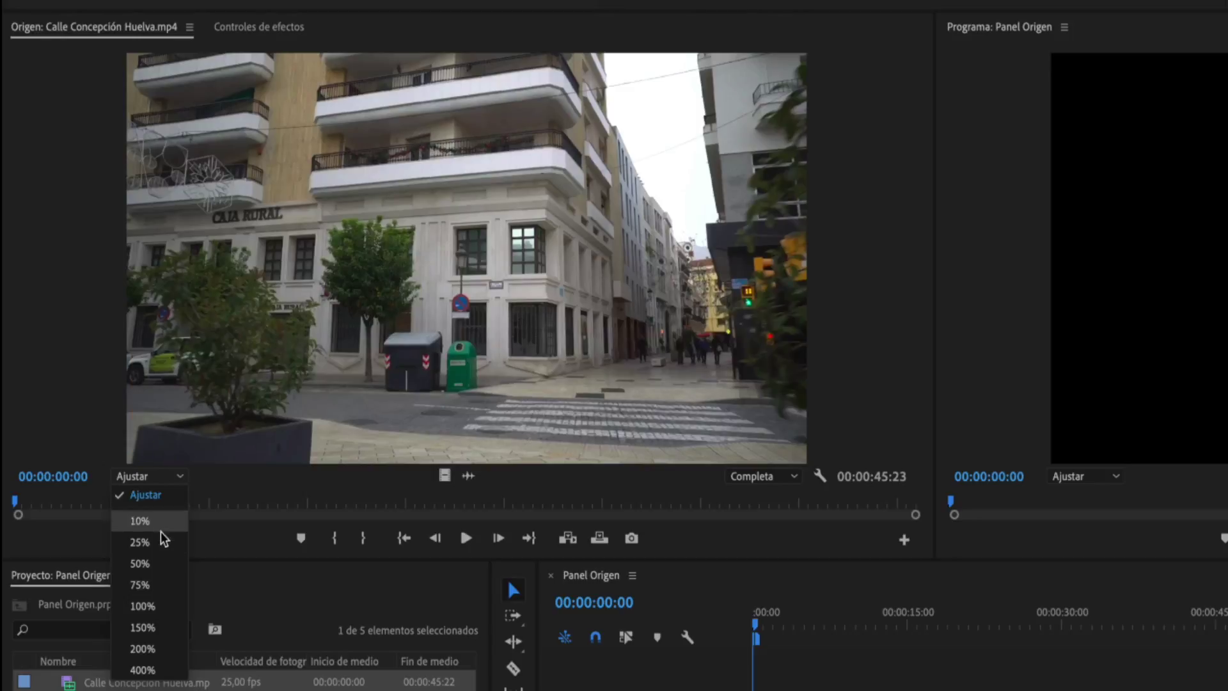
click(153, 564)
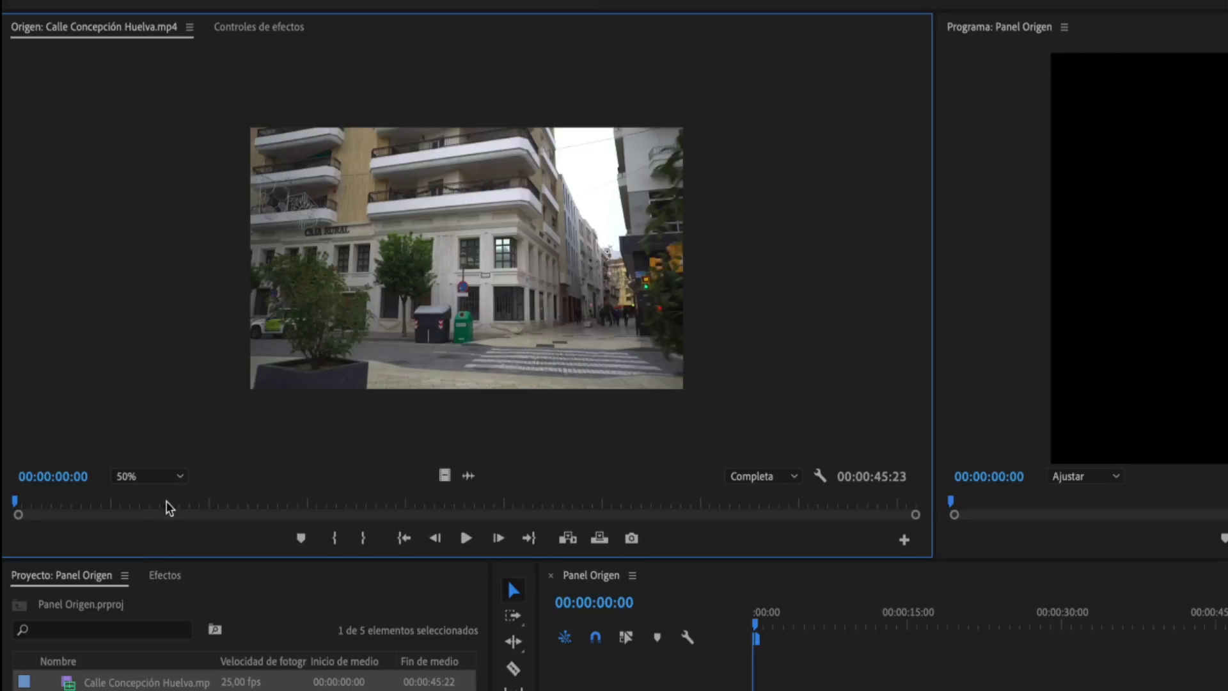
click(180, 476)
click(163, 663)
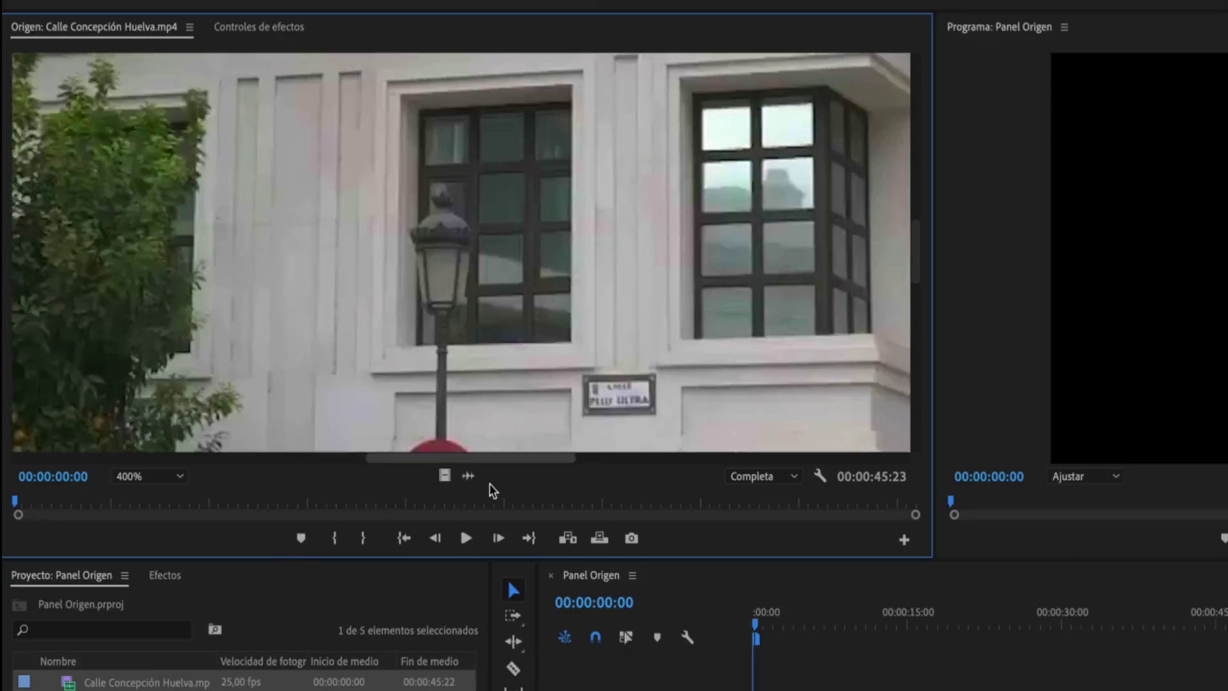
drag(493, 458, 470, 458)
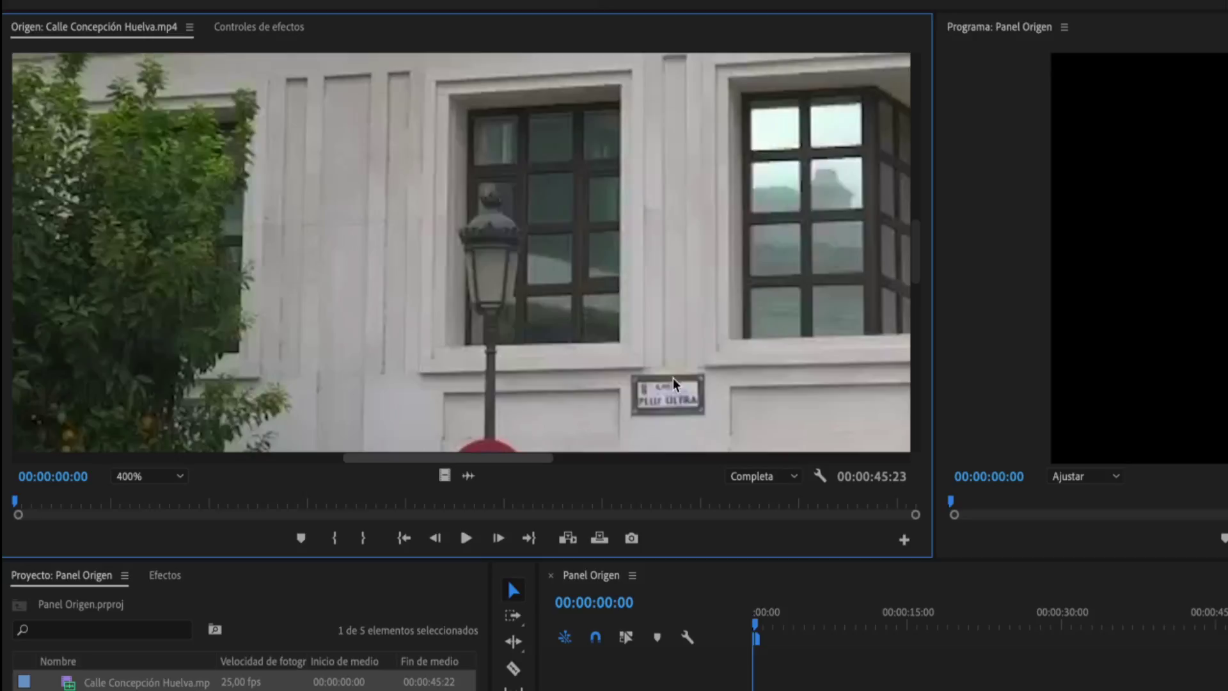
mouse_move(916, 259)
mouse_down()
mouse_move(914, 356)
mouse_move(885, 259)
mouse_up()
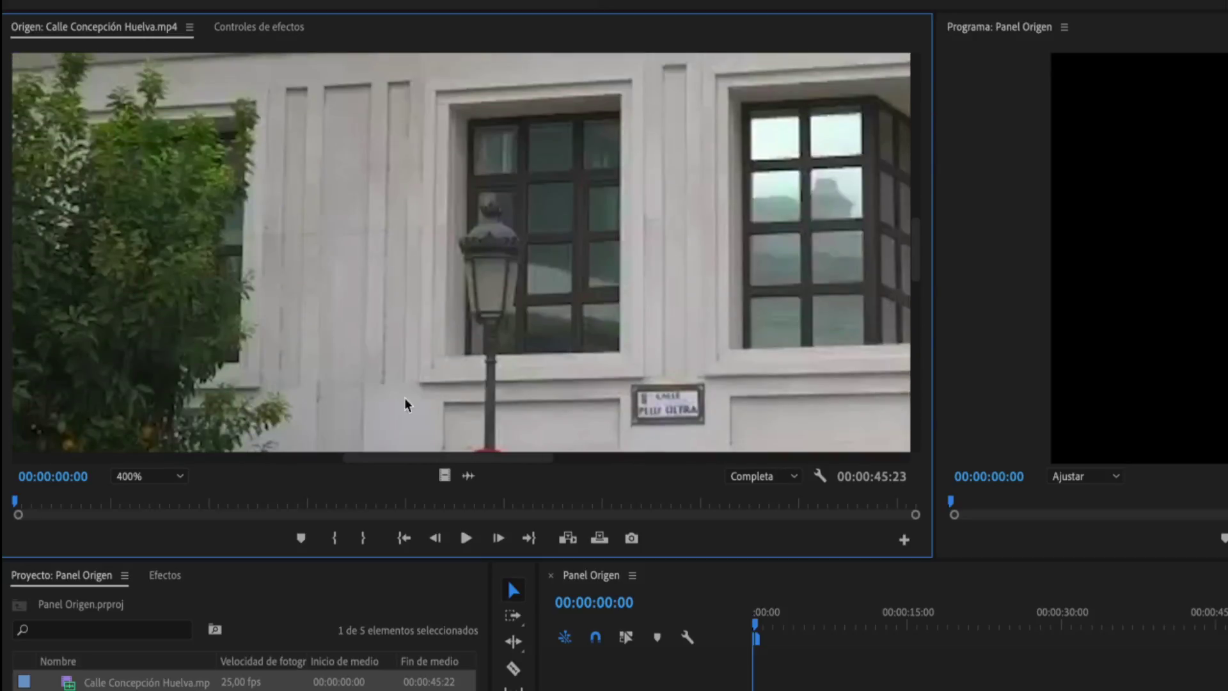
click(182, 476)
click(158, 497)
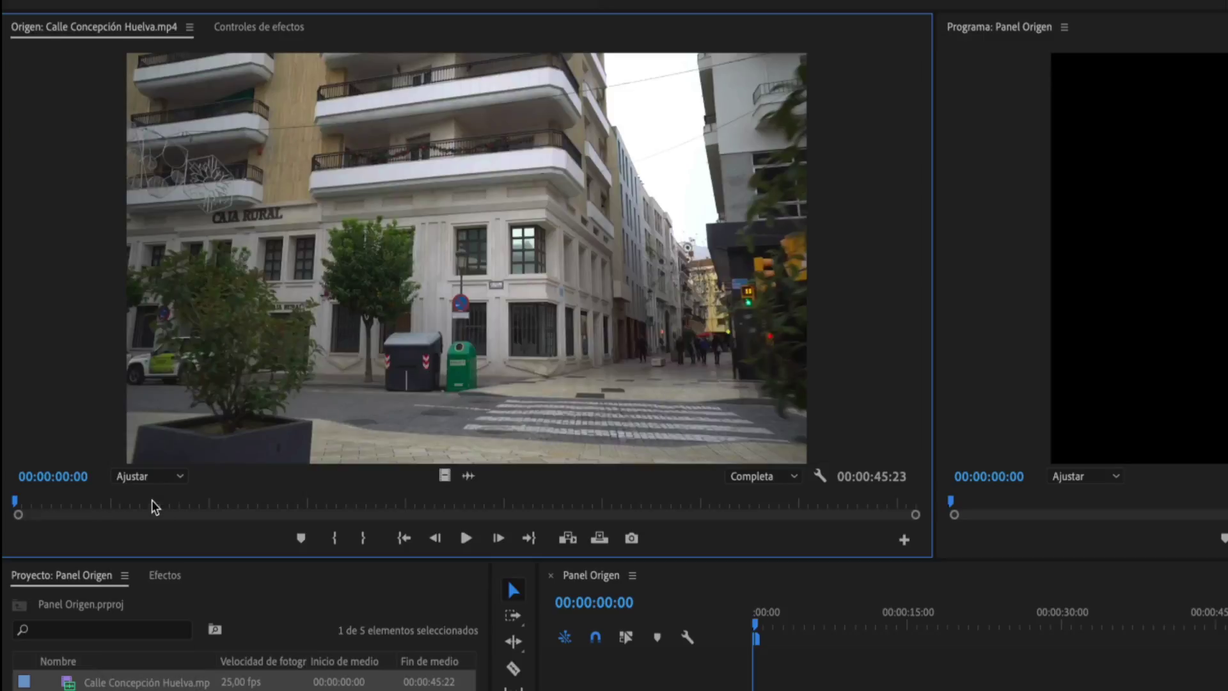
click(796, 477)
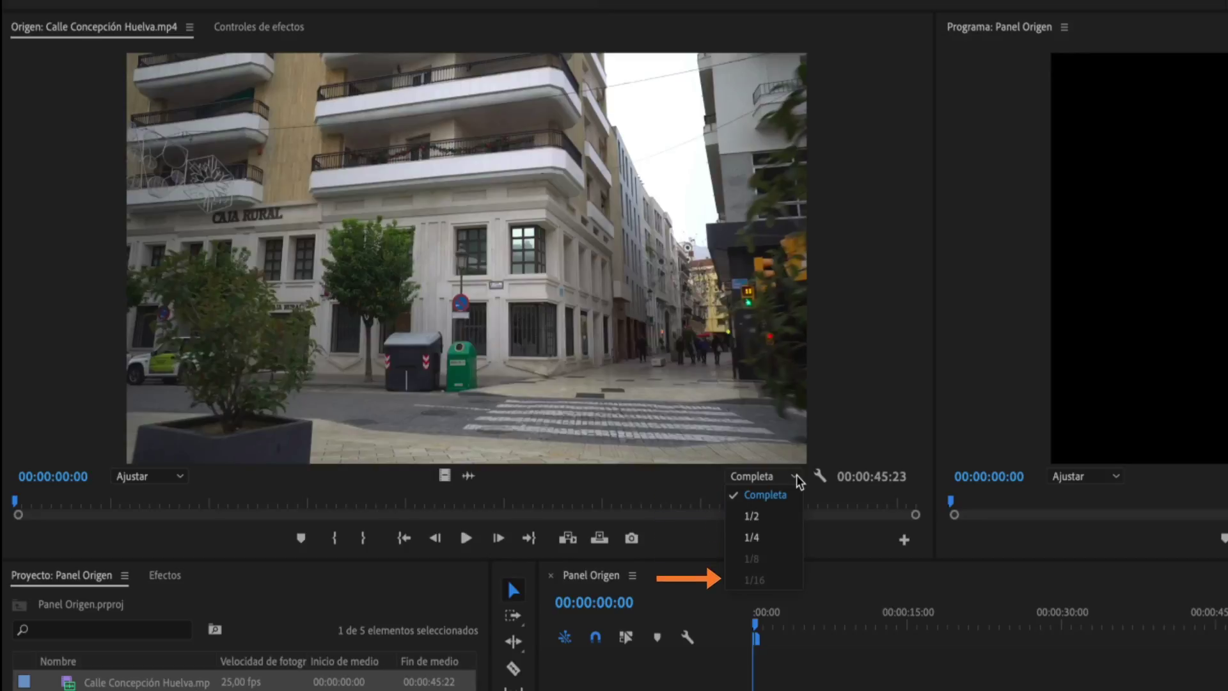
click(799, 480)
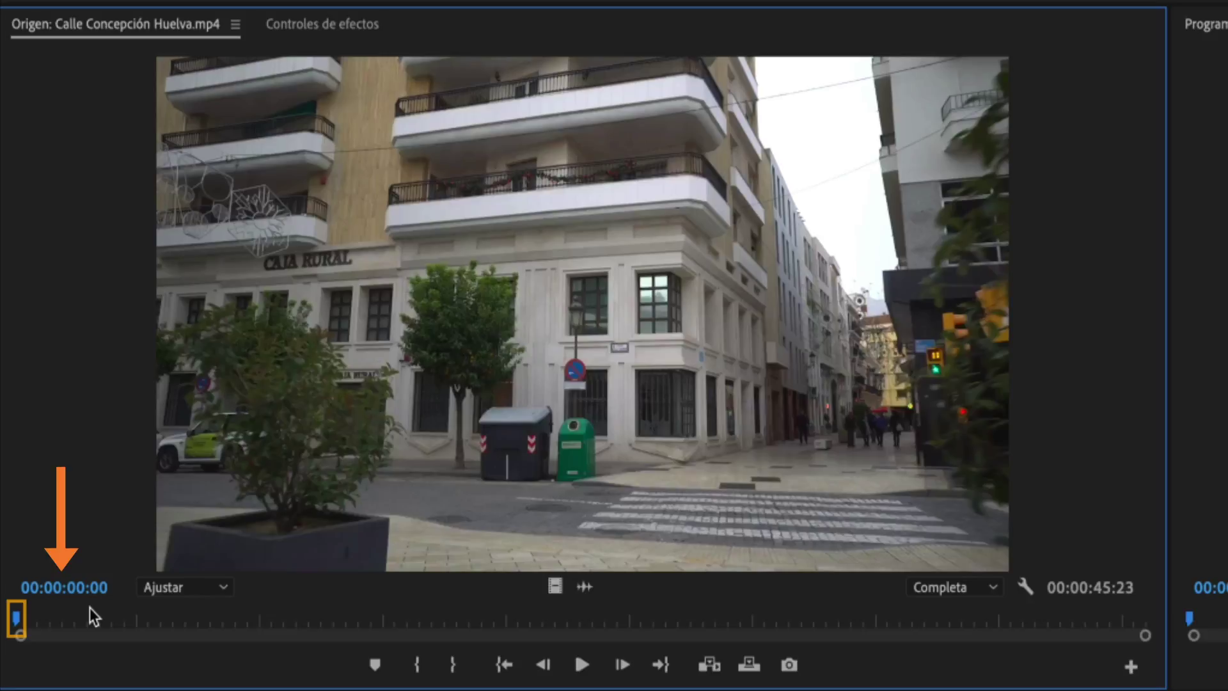
Scrub the street clip forward to about 00:00:14:00, where the church facade appears
drag(17, 621, 284, 610)
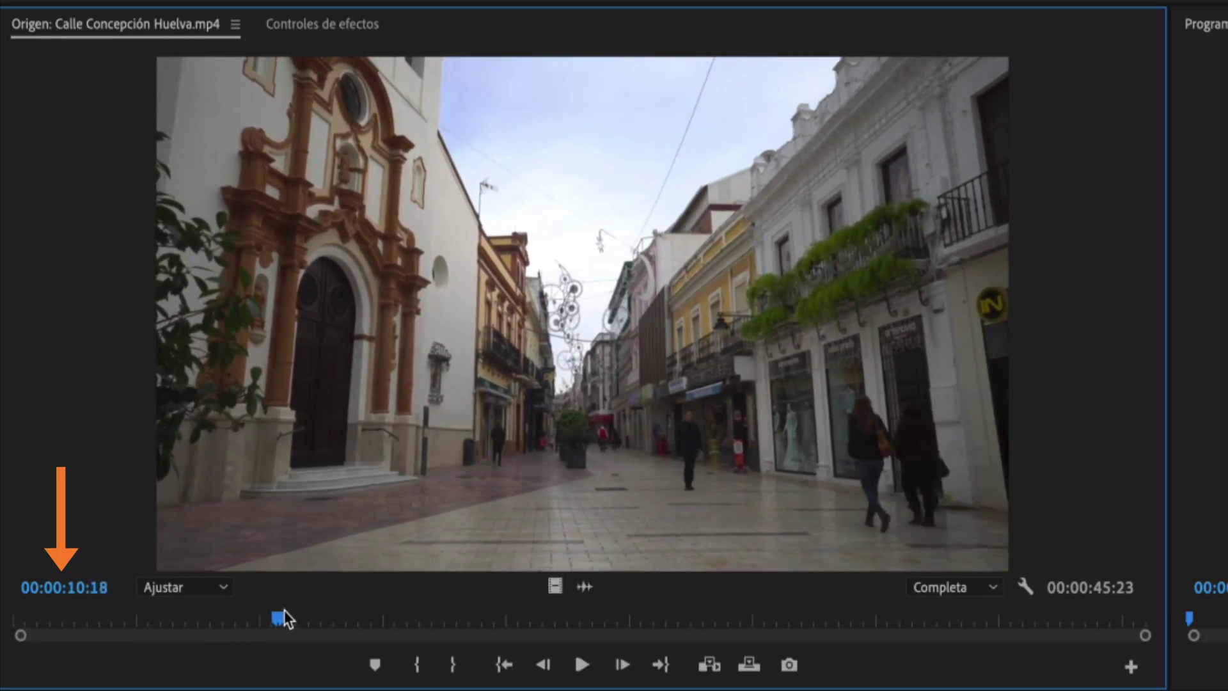
drag(284, 610, 345, 608)
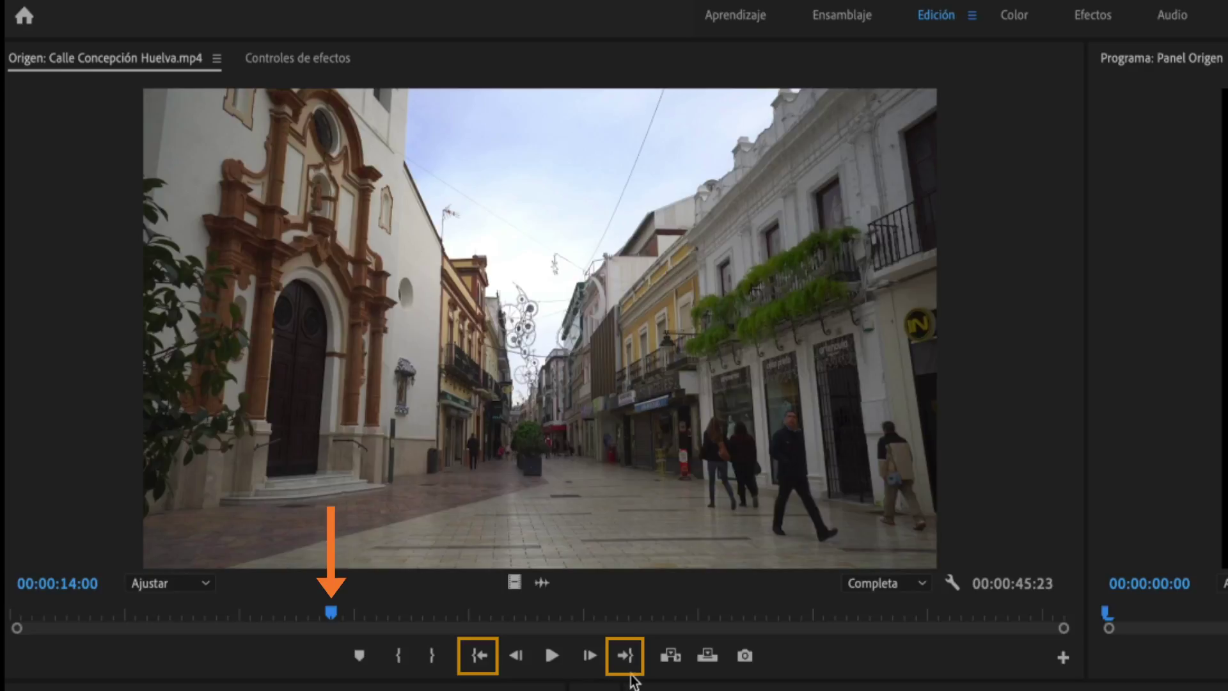
Jump the street clip to its last frame, back to its first, and play it
click(626, 657)
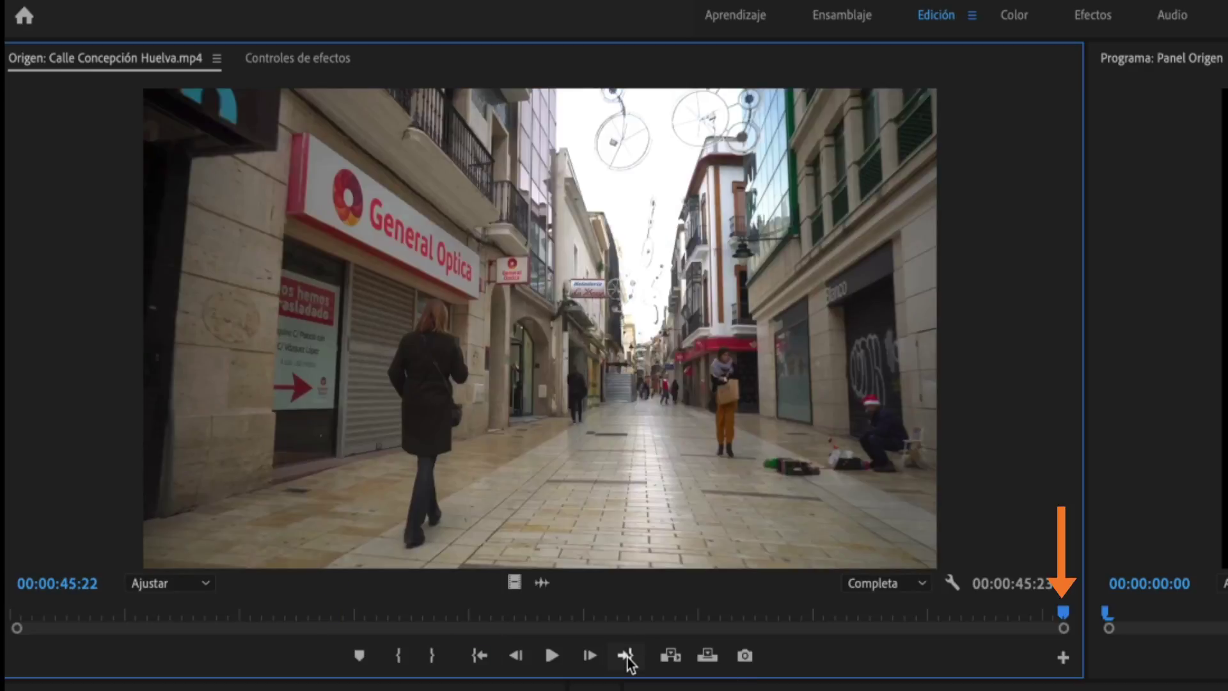
click(481, 658)
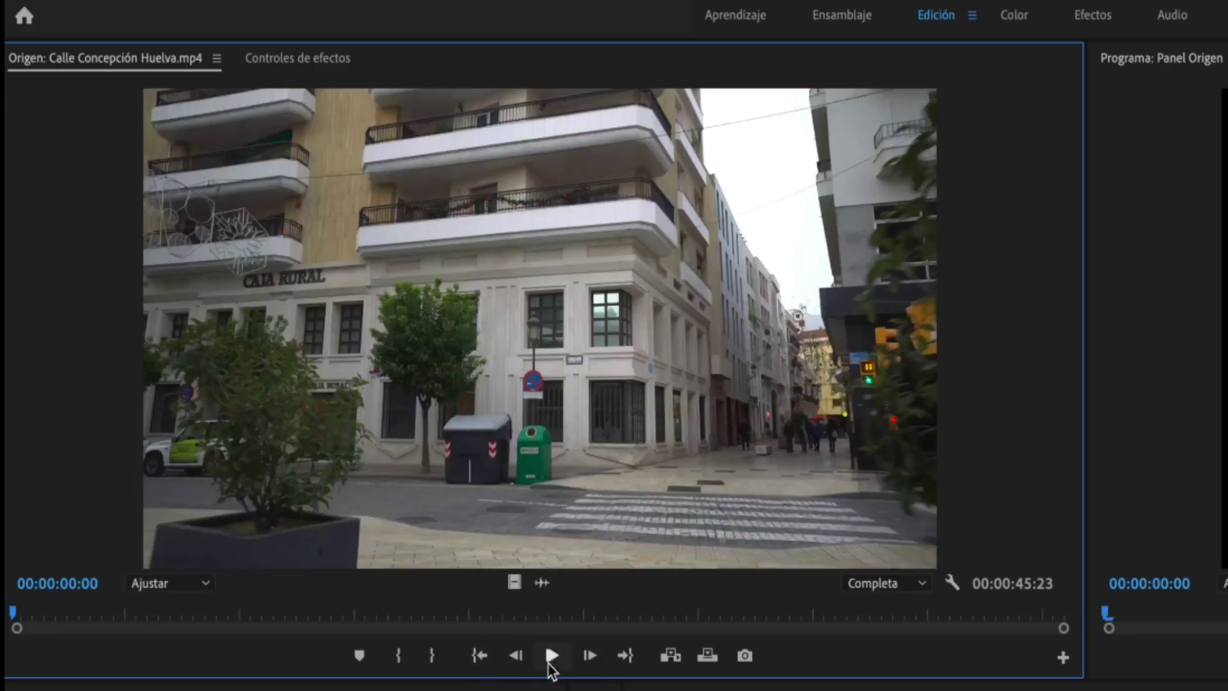
click(551, 657)
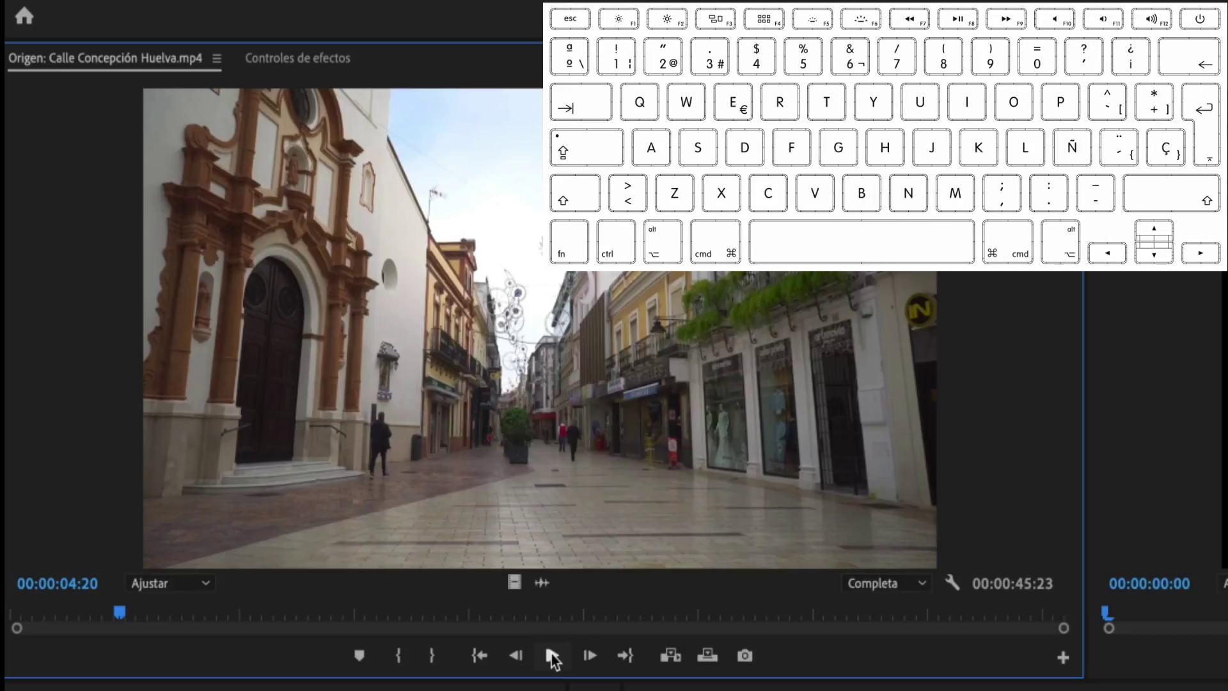
Play the clip, stop at 00:00:11:05, and step forward four frames to 00:00:11:09
key(space)
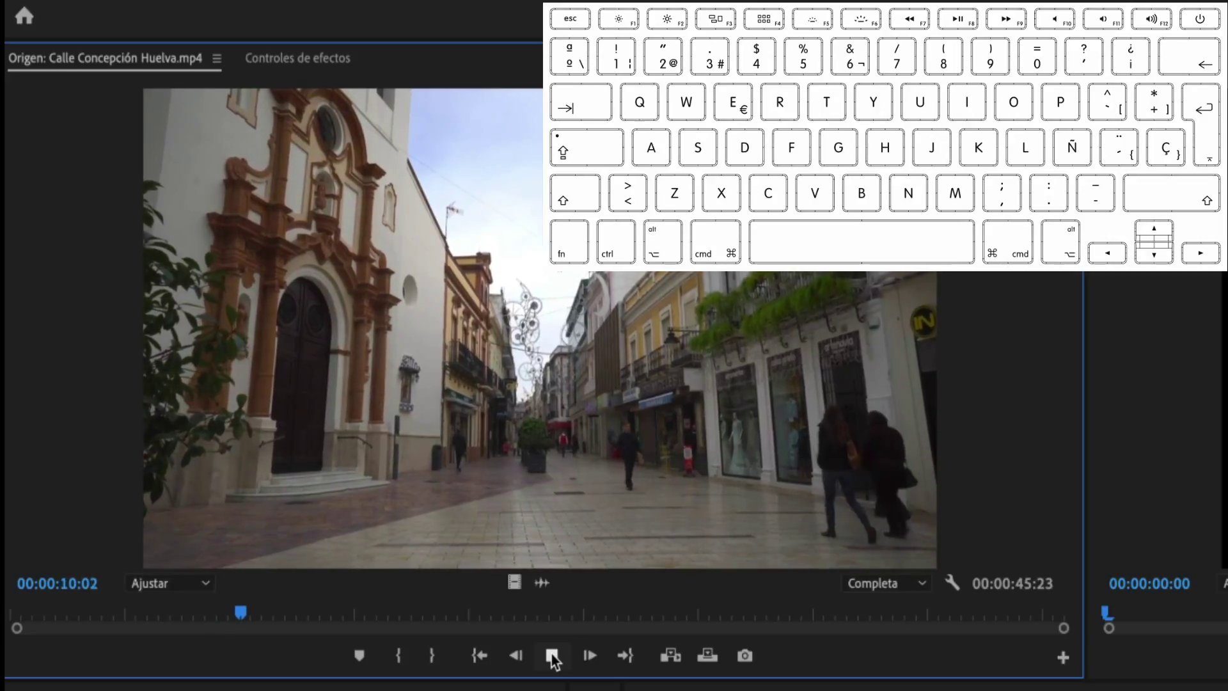
key(space)
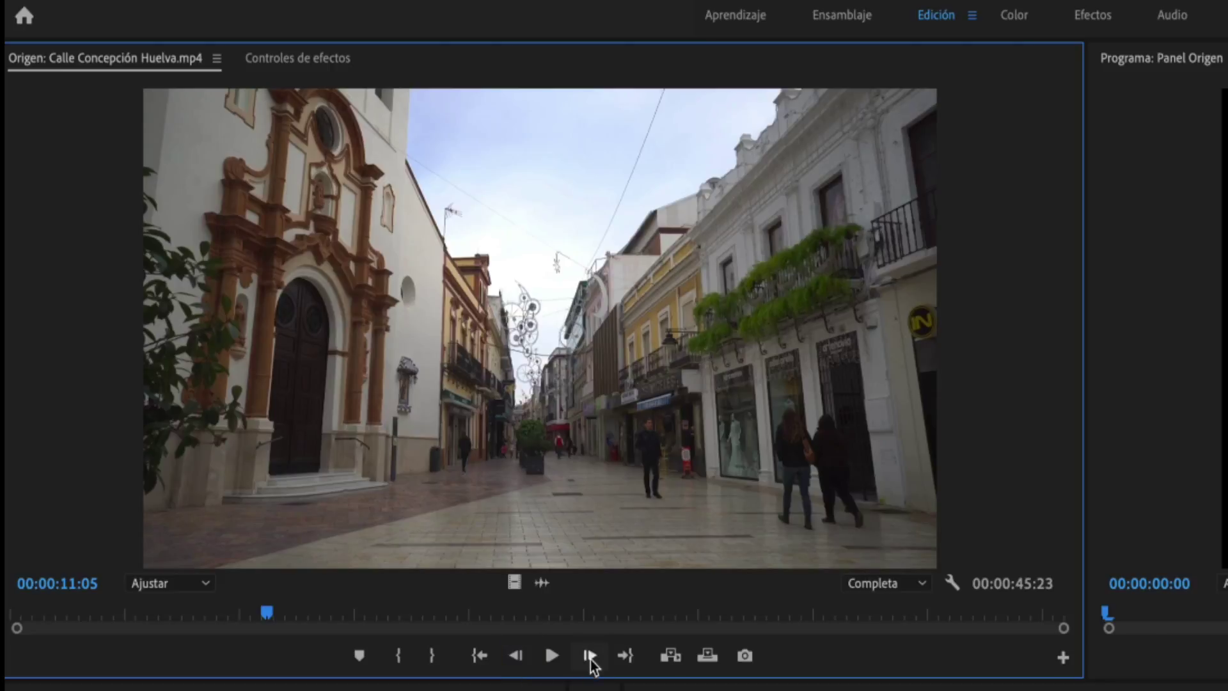
click(590, 656)
click(590, 655)
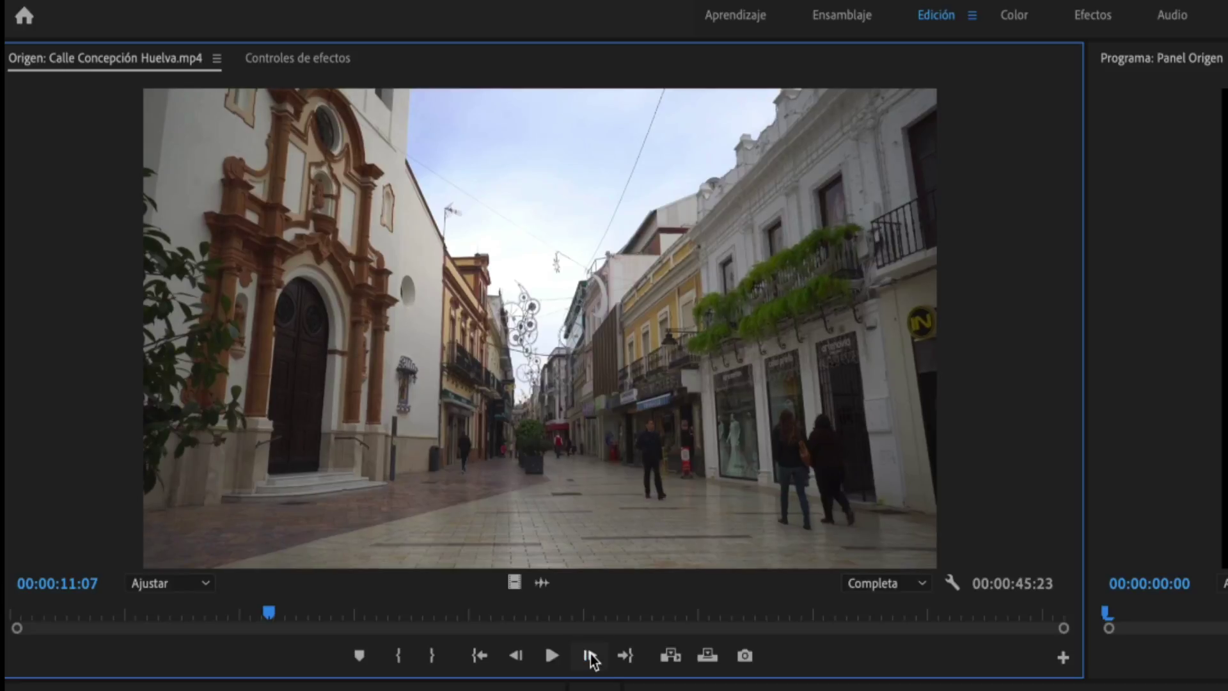
click(590, 654)
click(590, 654)
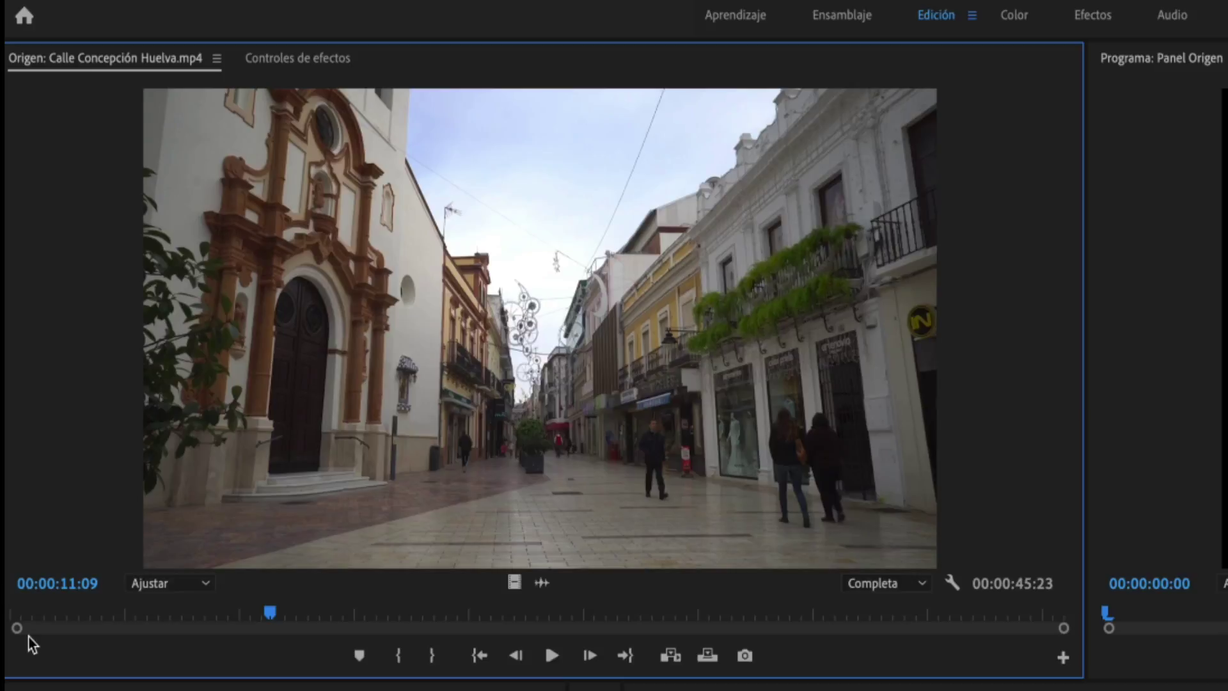
Zoom the source ruler in, step forward to 00:00:11:13, then zoom back out to the whole clip
drag(17, 628, 694, 630)
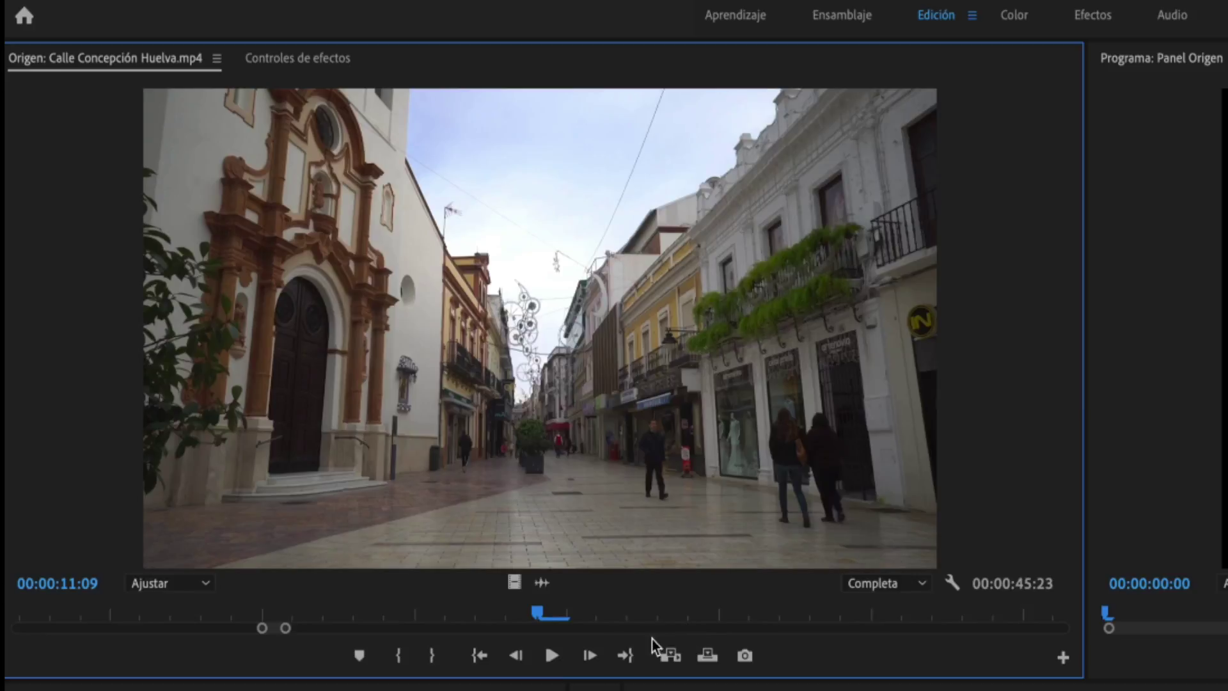
click(586, 659)
click(590, 659)
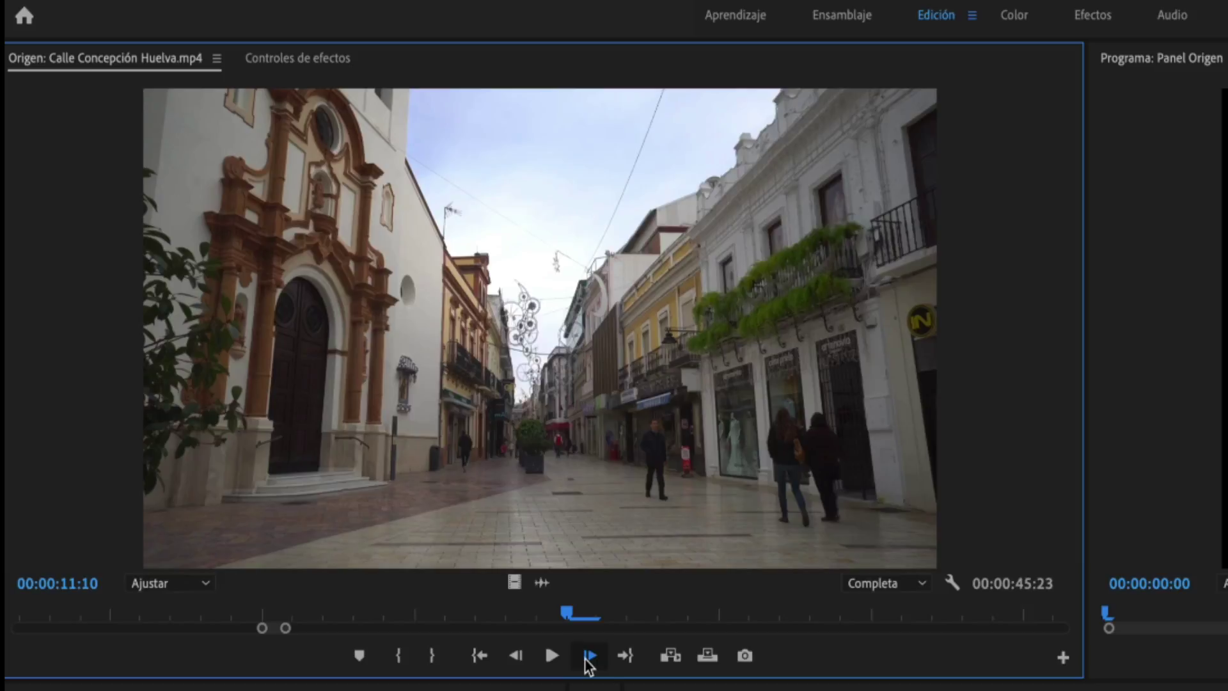
click(589, 659)
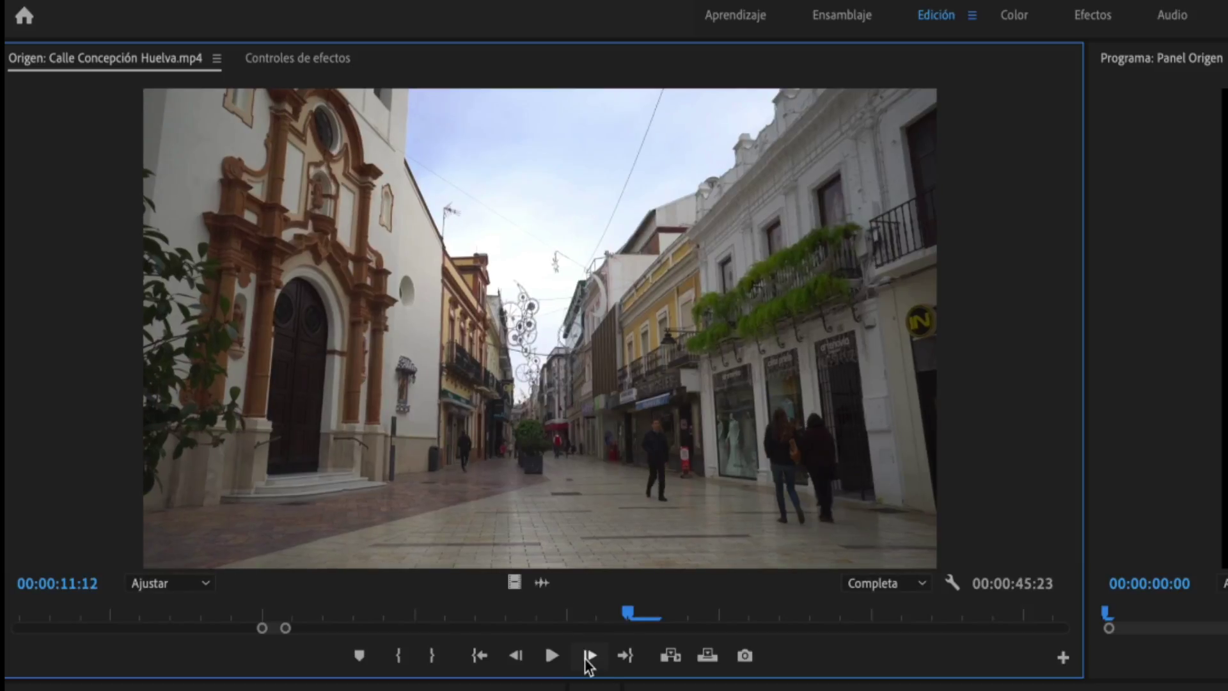
click(589, 660)
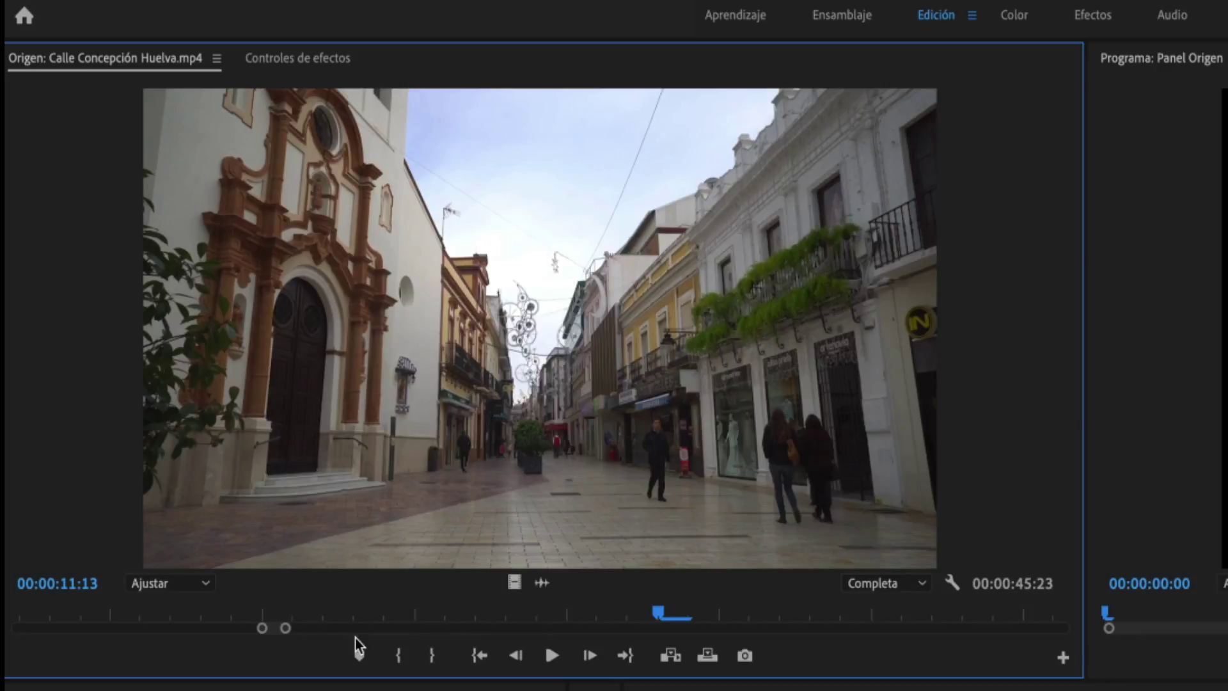
drag(286, 627, 1108, 632)
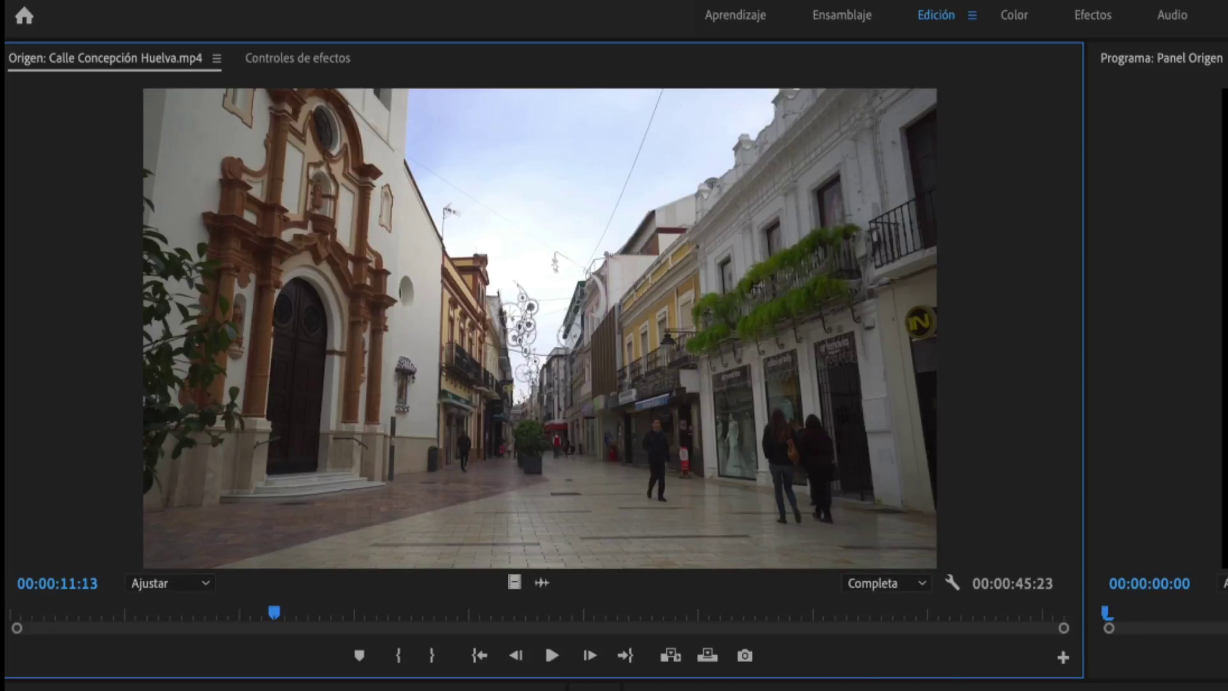
Play the clip from its start at faster-than-real-time speed, stop, and scrub back near 00:00:20:11
click(479, 662)
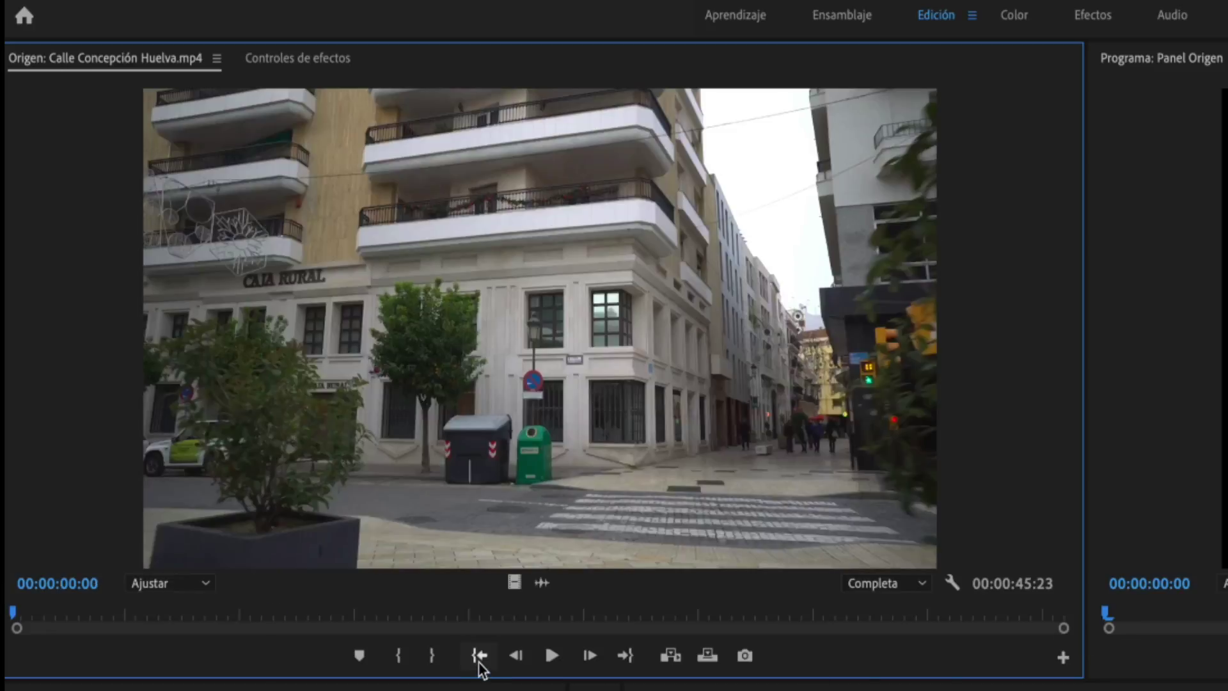
click(551, 659)
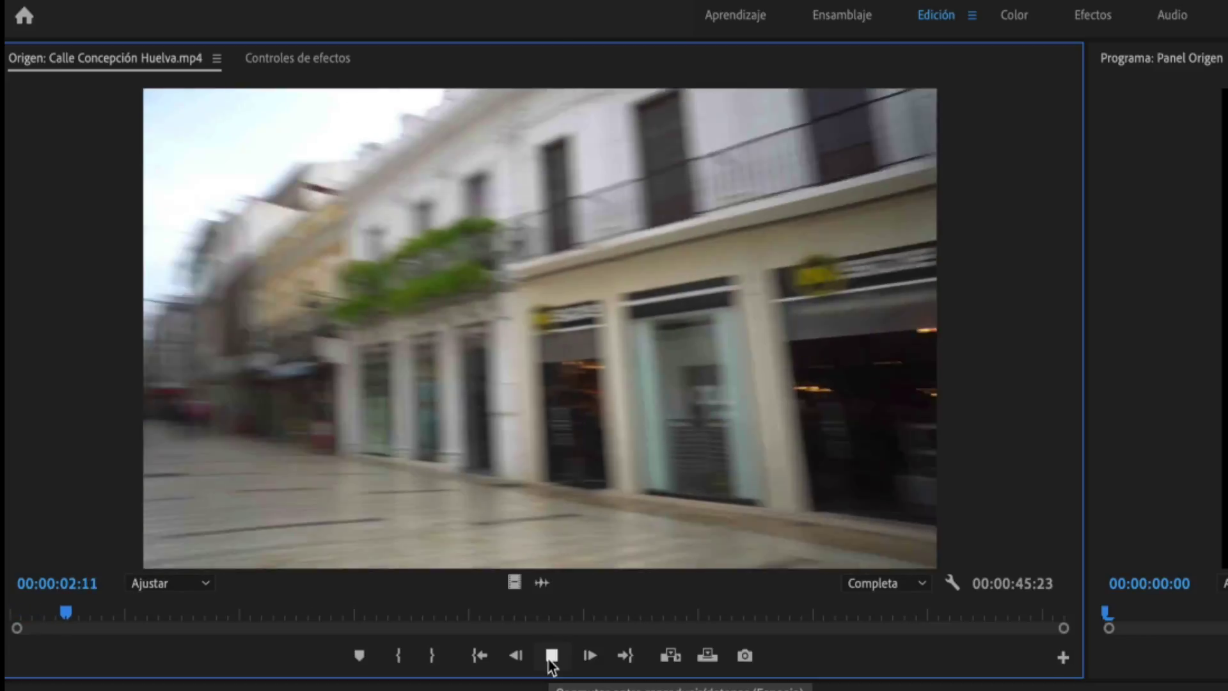
key(l)
key(l)
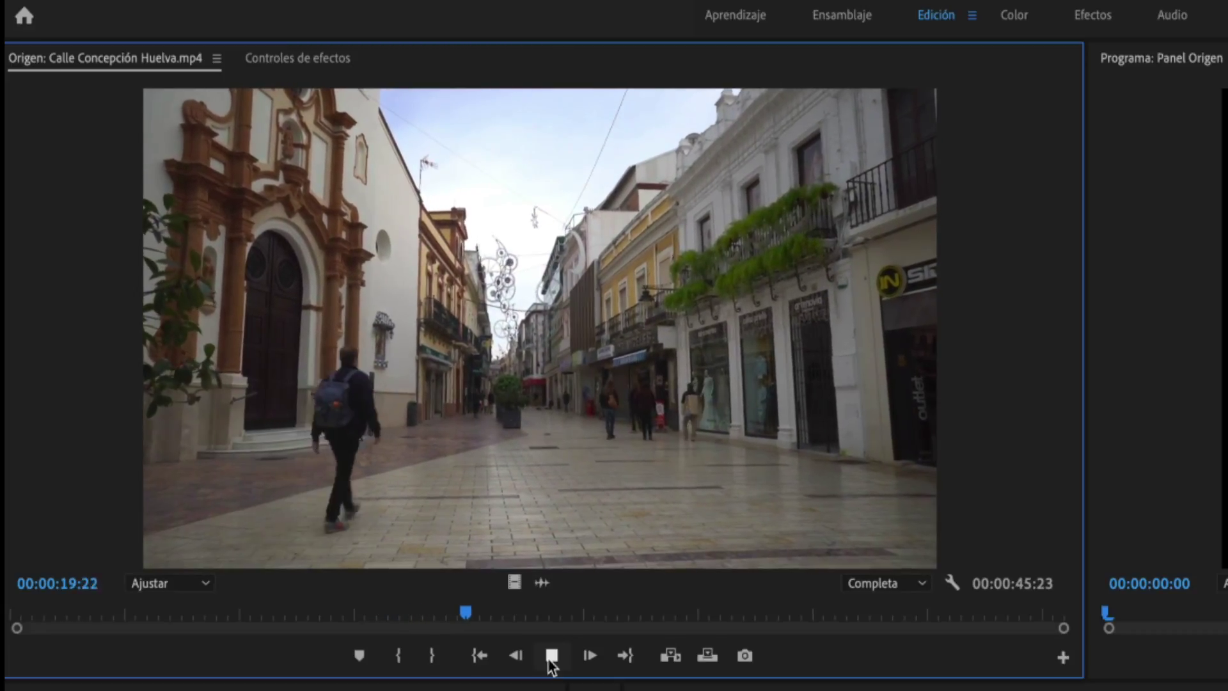
click(549, 659)
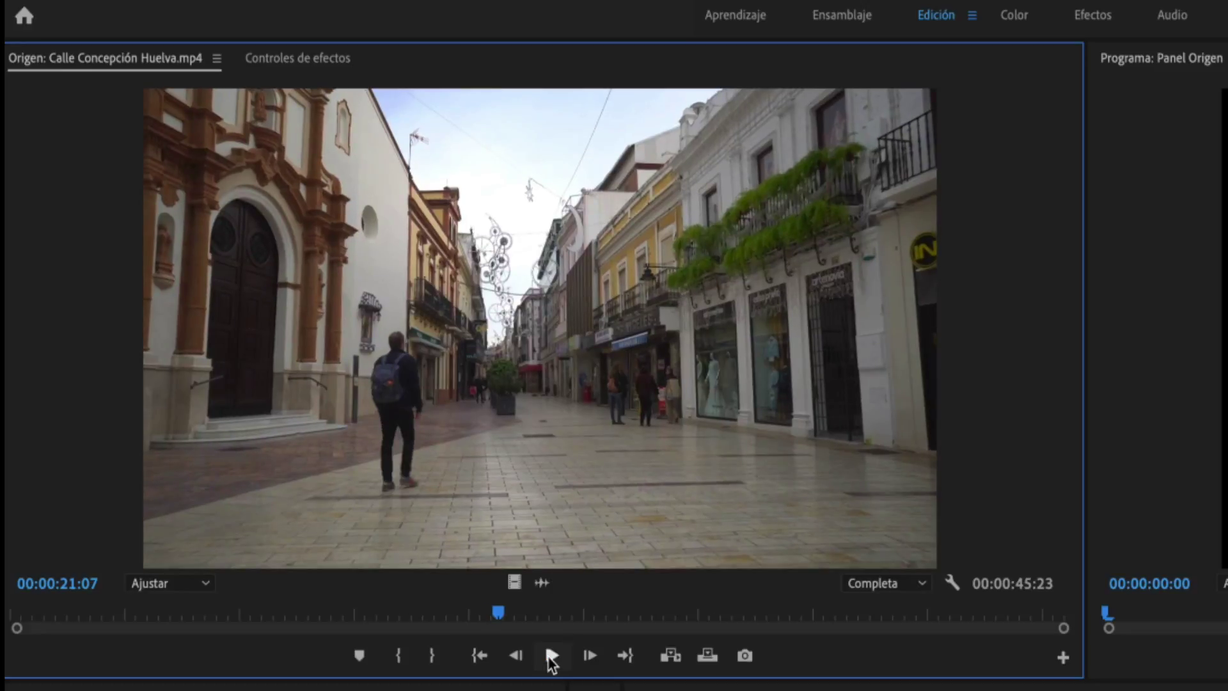
mouse_move(498, 613)
mouse_down()
mouse_move(459, 615)
mouse_move(478, 611)
mouse_up()
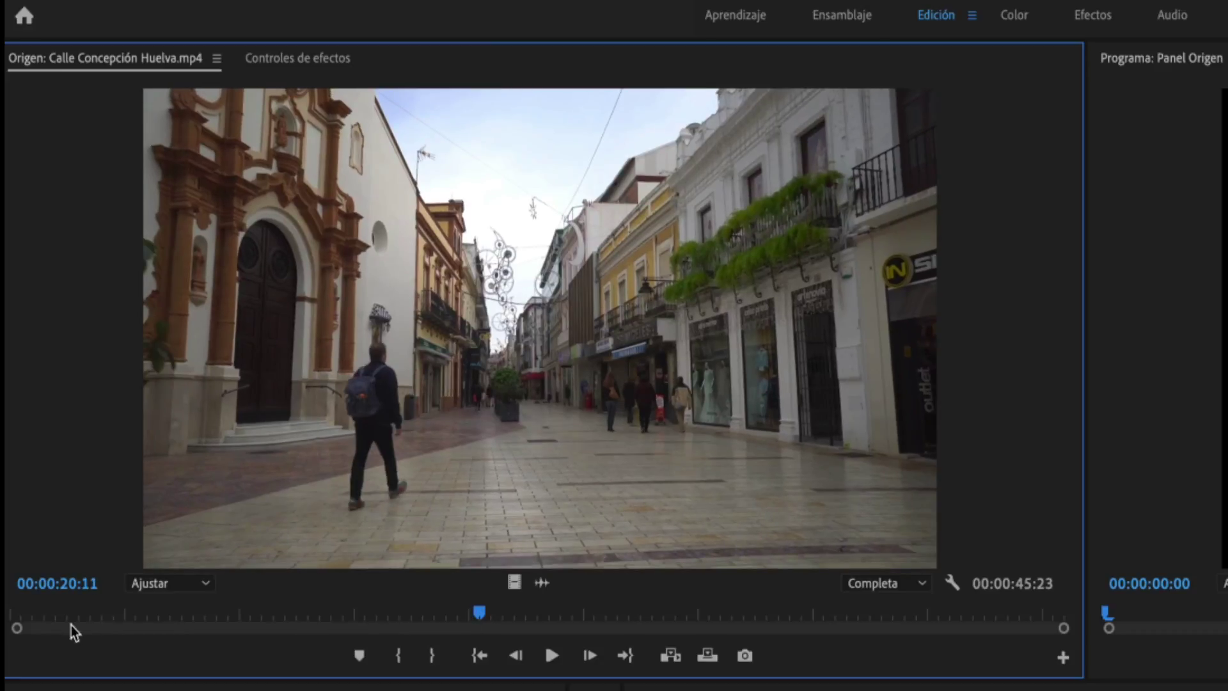
drag(18, 628, 470, 628)
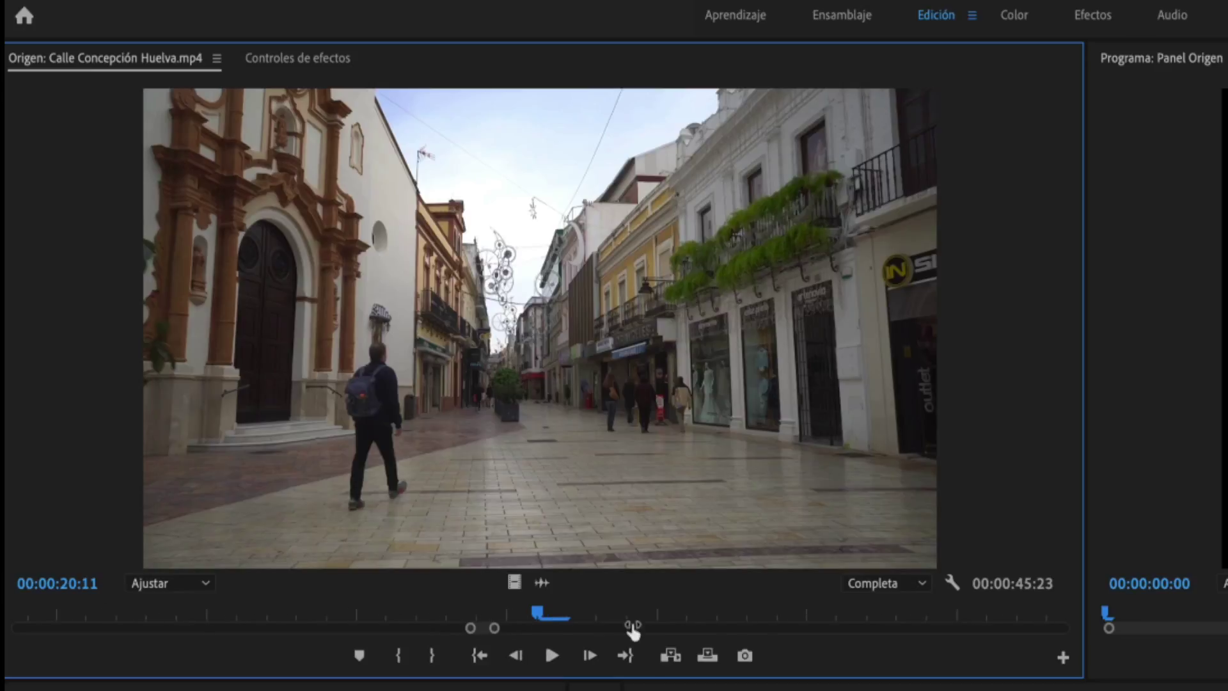
Adjust the source ruler zoom and step the clip forward frame by frame with Step Forward
drag(744, 630, 796, 630)
click(589, 657)
click(589, 657)
click(589, 657)
click(589, 657)
click(589, 657)
click(590, 657)
click(589, 657)
click(589, 657)
double_click(589, 657)
click(589, 657)
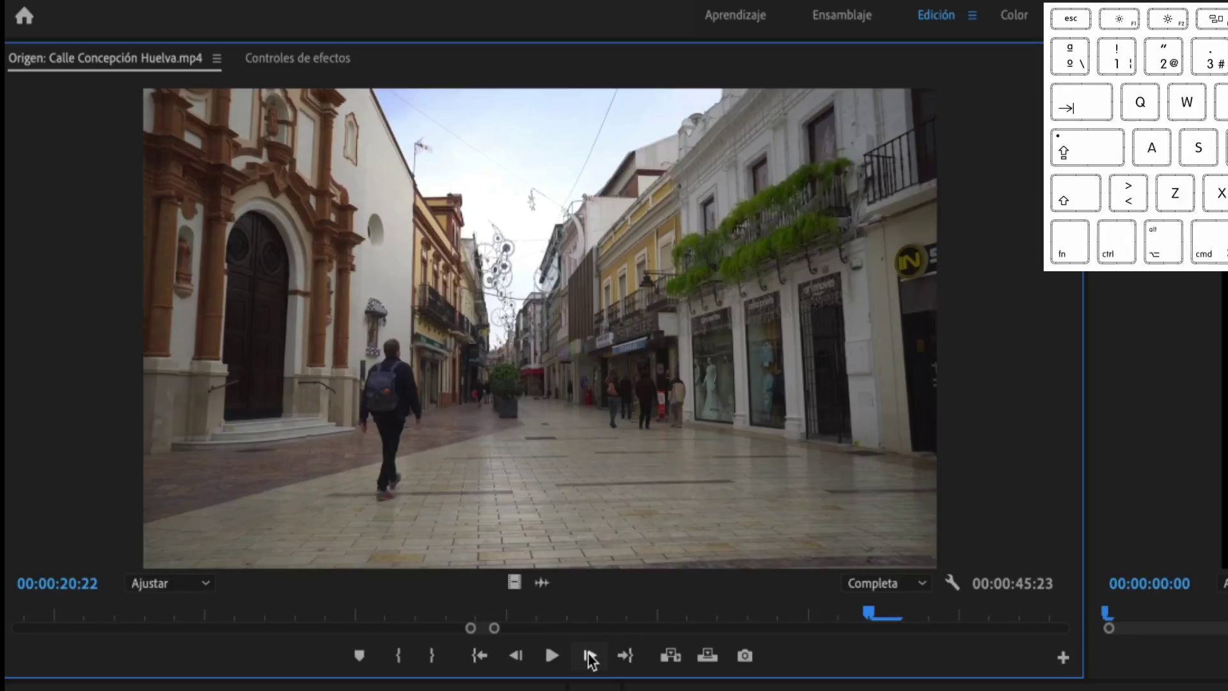
Fine-tune with arrow and Shift+arrow keys to land exactly on 00:00:21:02
key(Right)
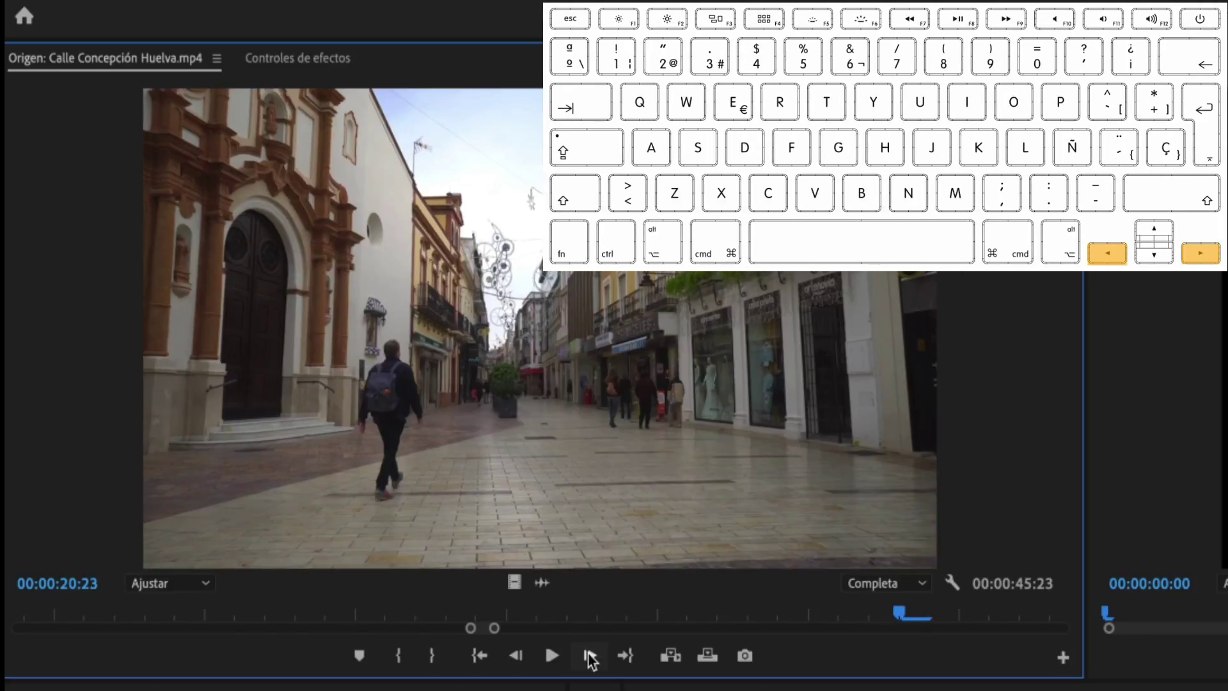
key(Right)
key(Right)
key(Left)
key(Left)
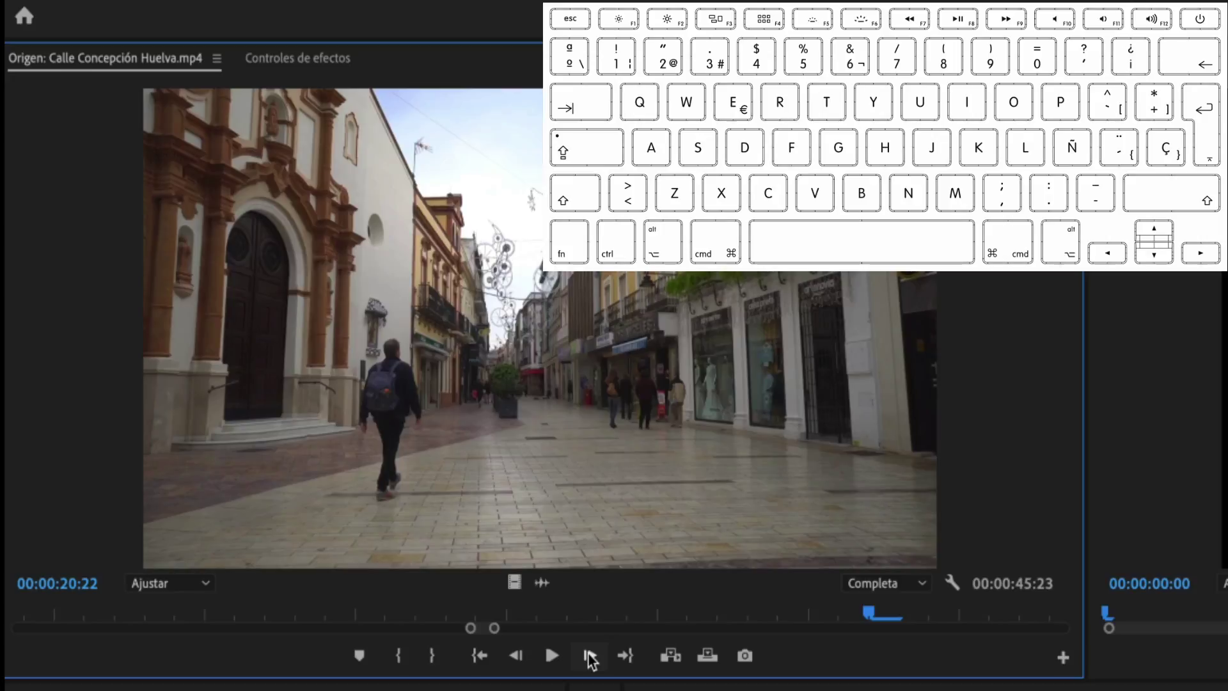
key(shift)
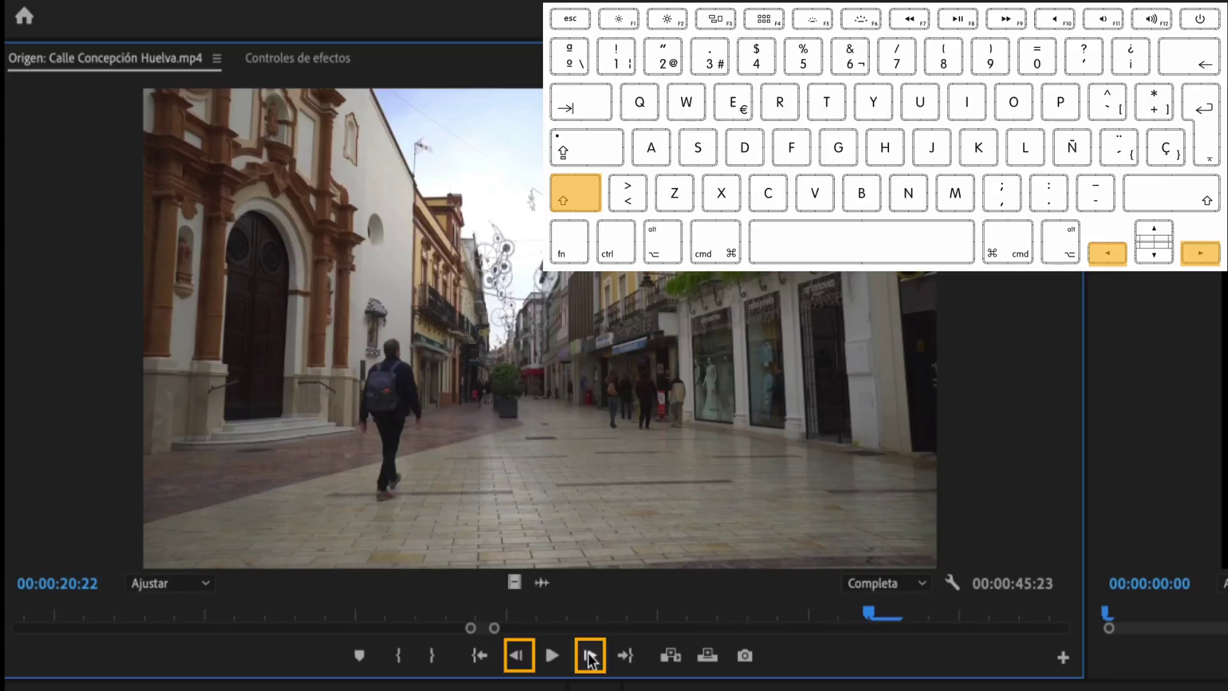
key(shift+Right)
key(shift+Right)
key(shift+Right)
key(shift+Left)
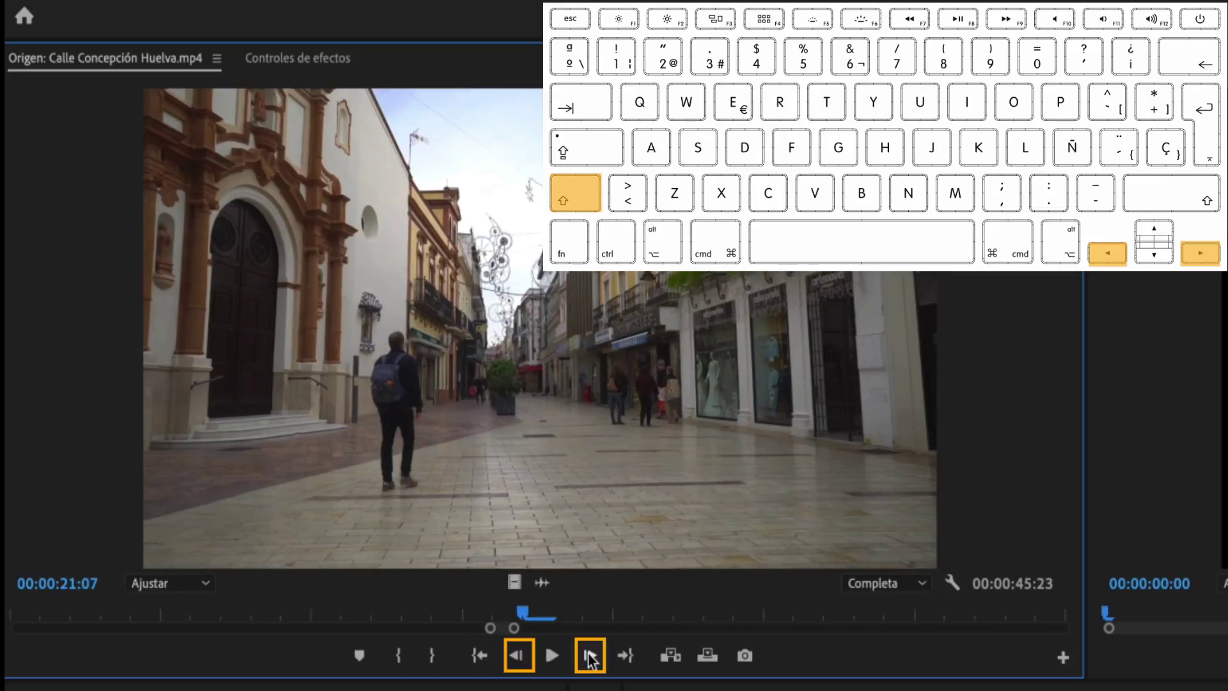
key(shift+Left)
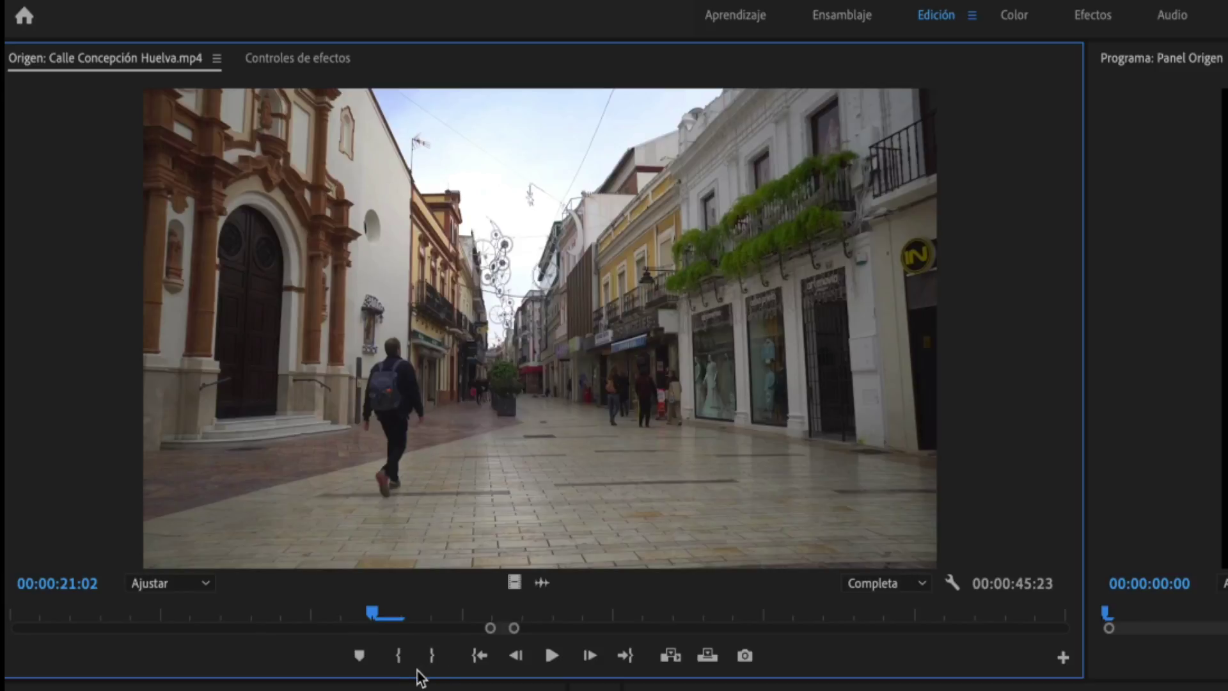
Mark in at 00:00:21:02 and out at 00:00:39:15, giving a 00:00:18:14 range
click(399, 663)
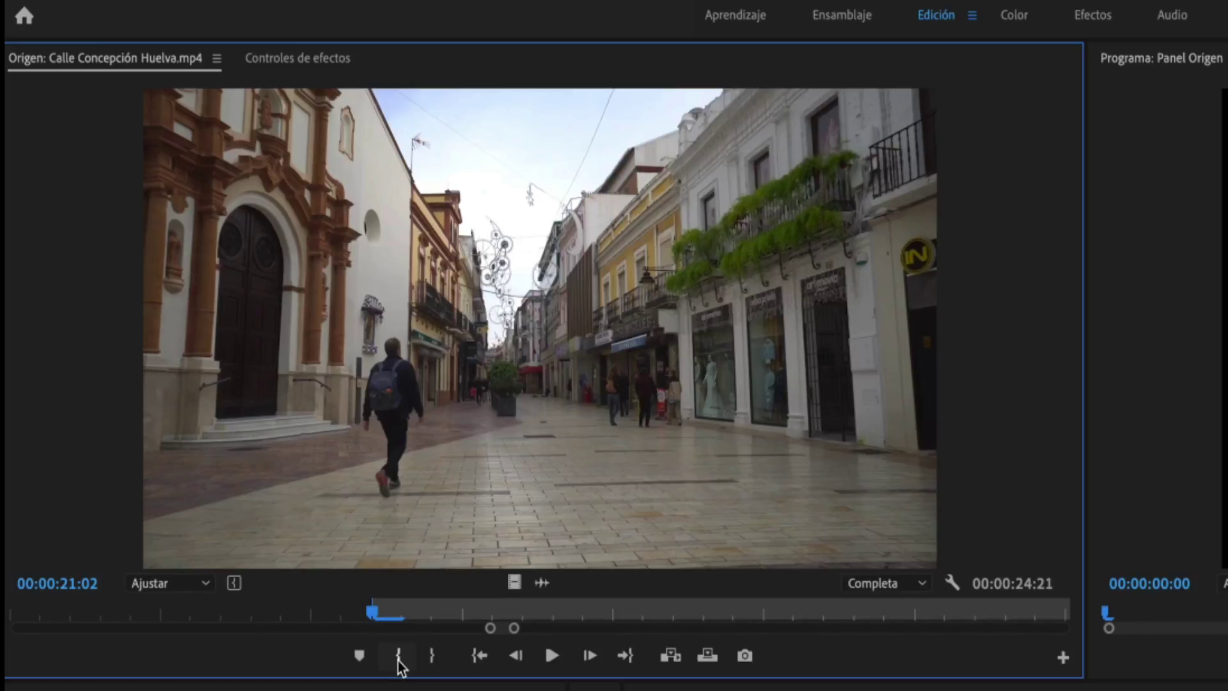
double_click(489, 628)
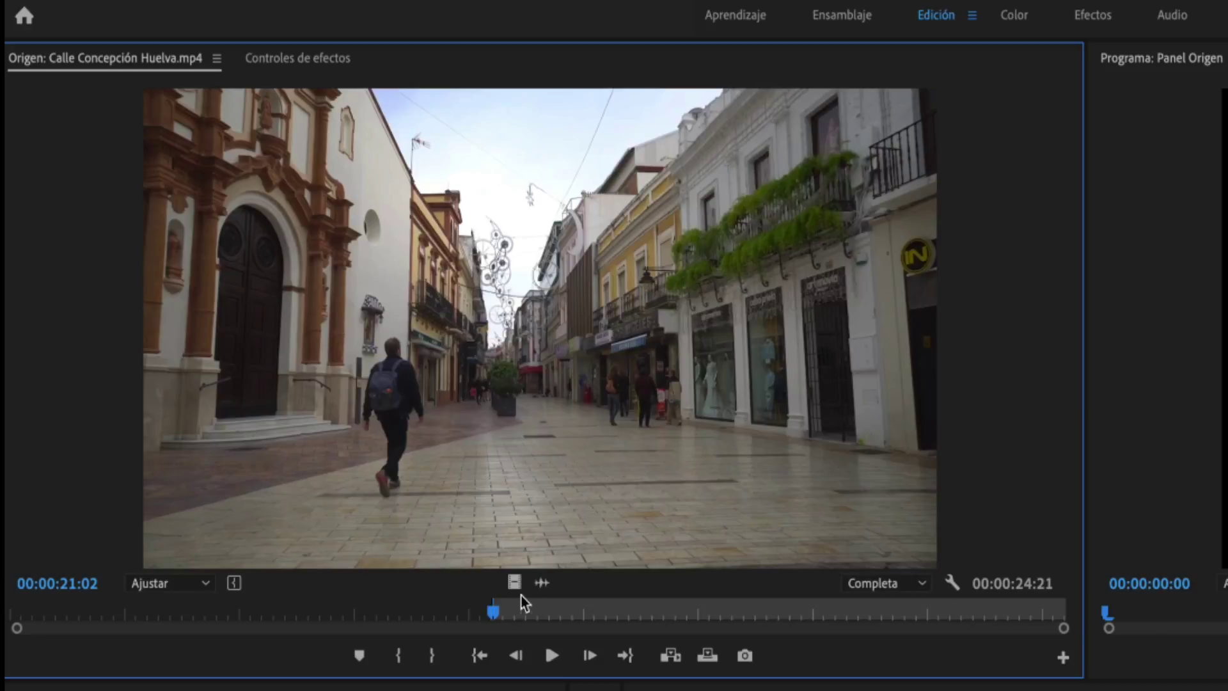
mouse_move(494, 615)
mouse_down()
mouse_move(823, 634)
mouse_move(910, 628)
mouse_move(875, 614)
mouse_move(921, 613)
mouse_up()
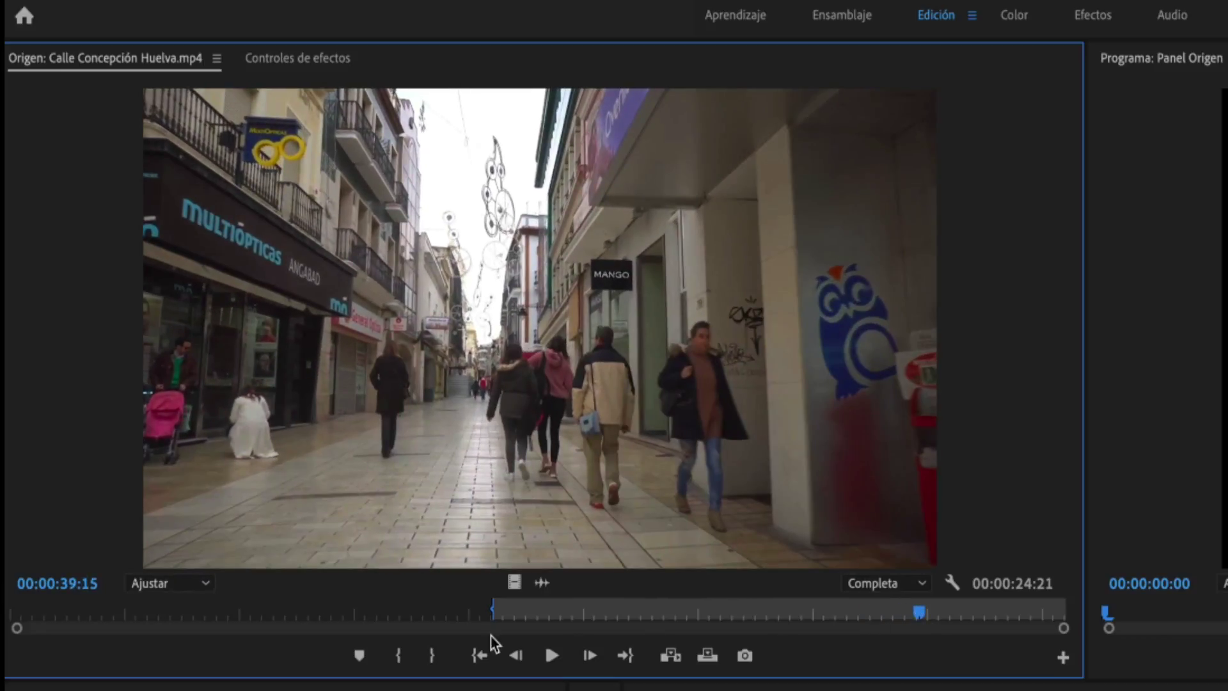
click(434, 659)
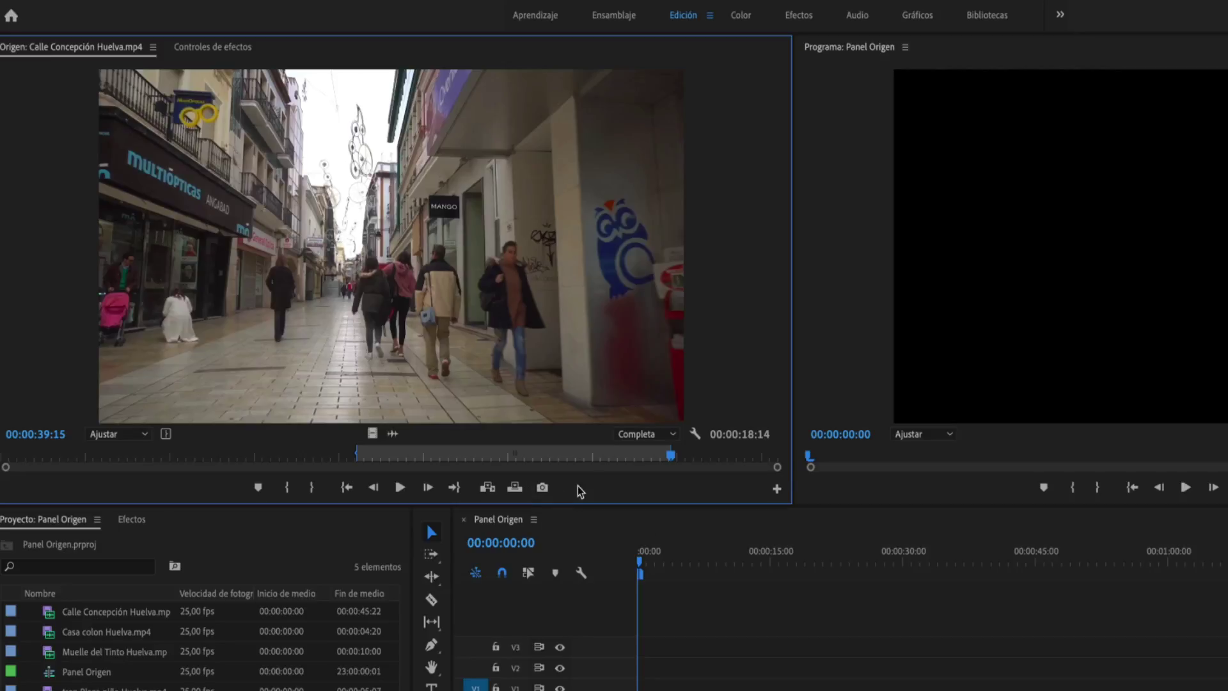
Export the frame at 00:00:29:05 as JPEG 'Foto Calle Concepción Huelva' and import it into the project
drag(671, 457, 494, 454)
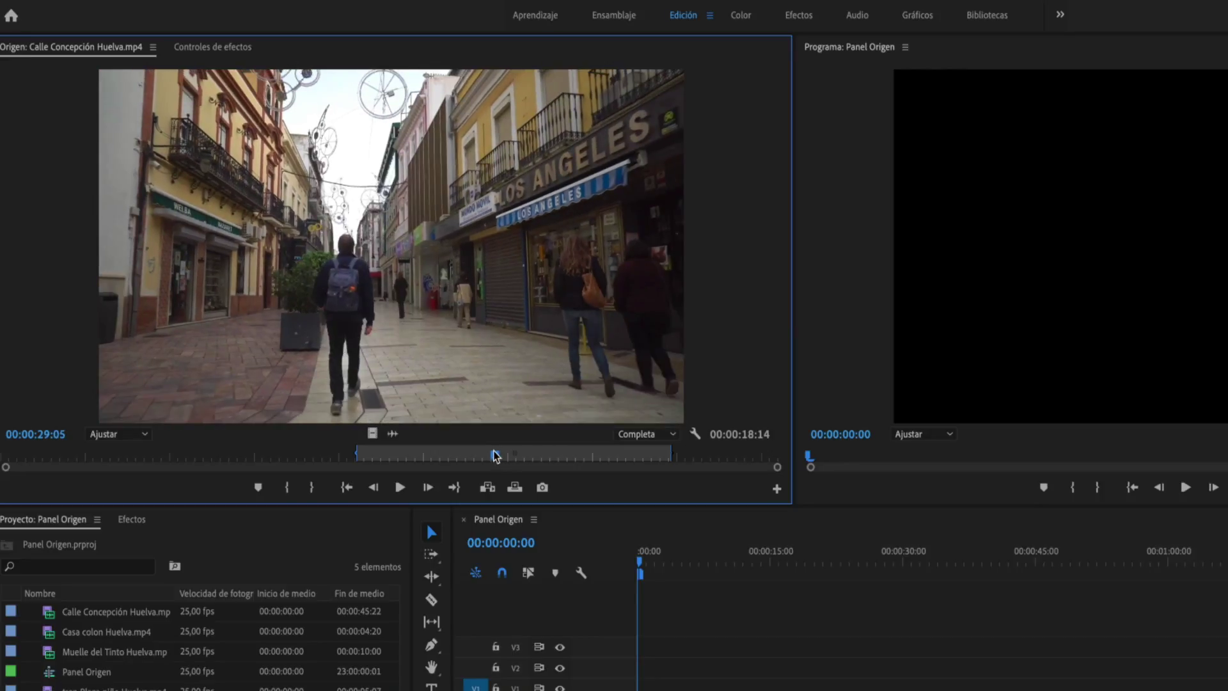
click(542, 492)
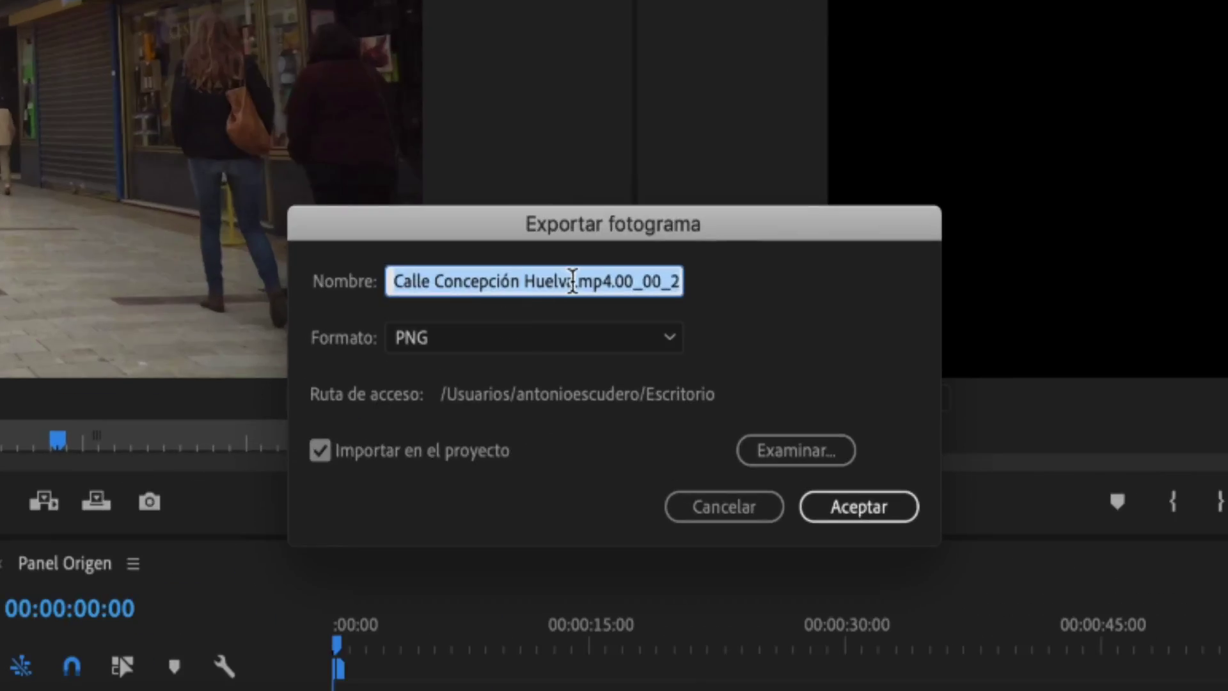
text(Foto)
drag(613, 281, 774, 284)
key(BackSpace)
click(670, 339)
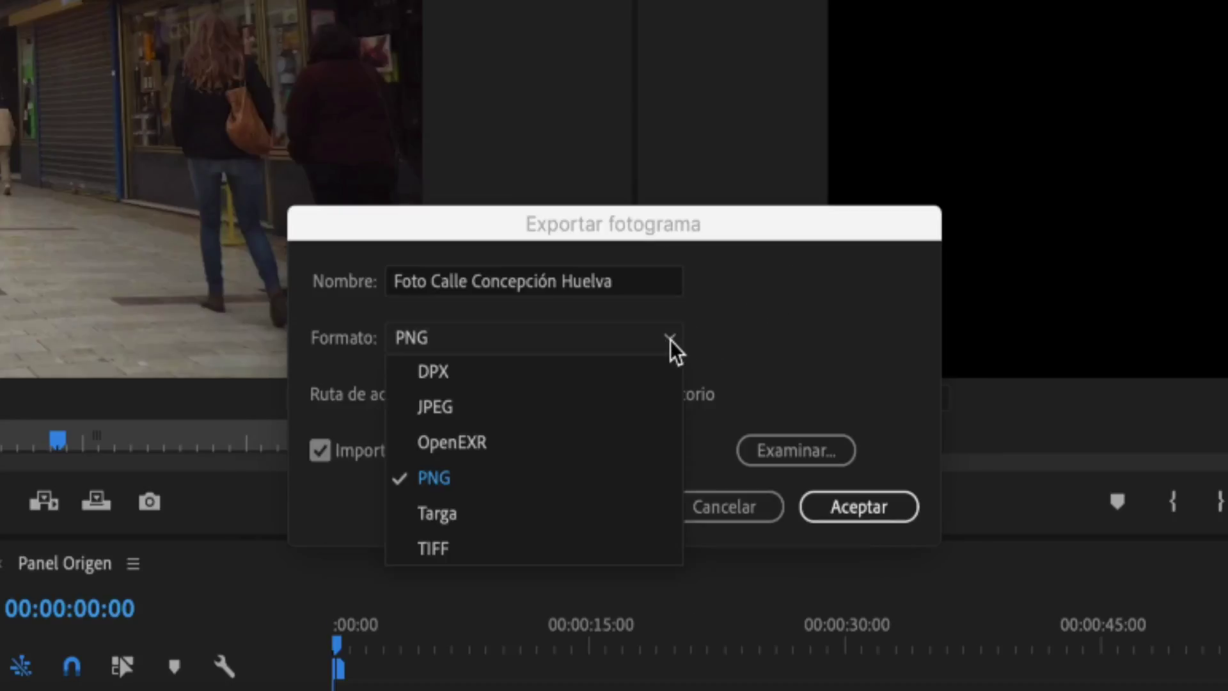
click(459, 413)
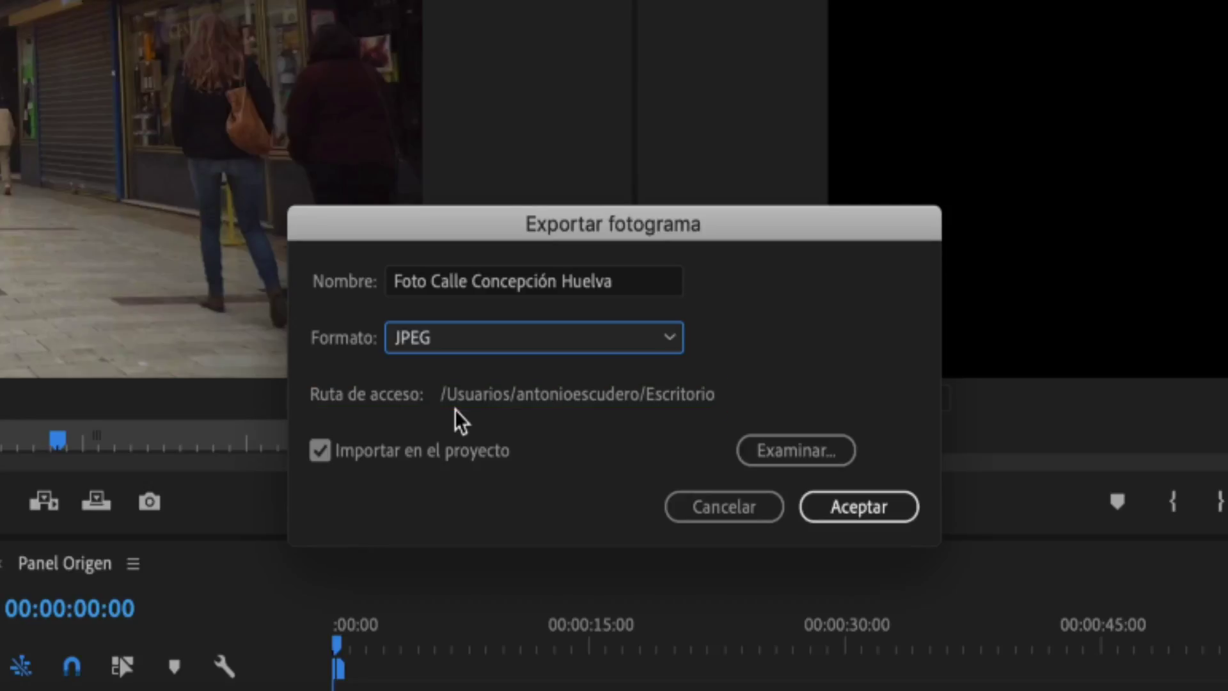
click(750, 462)
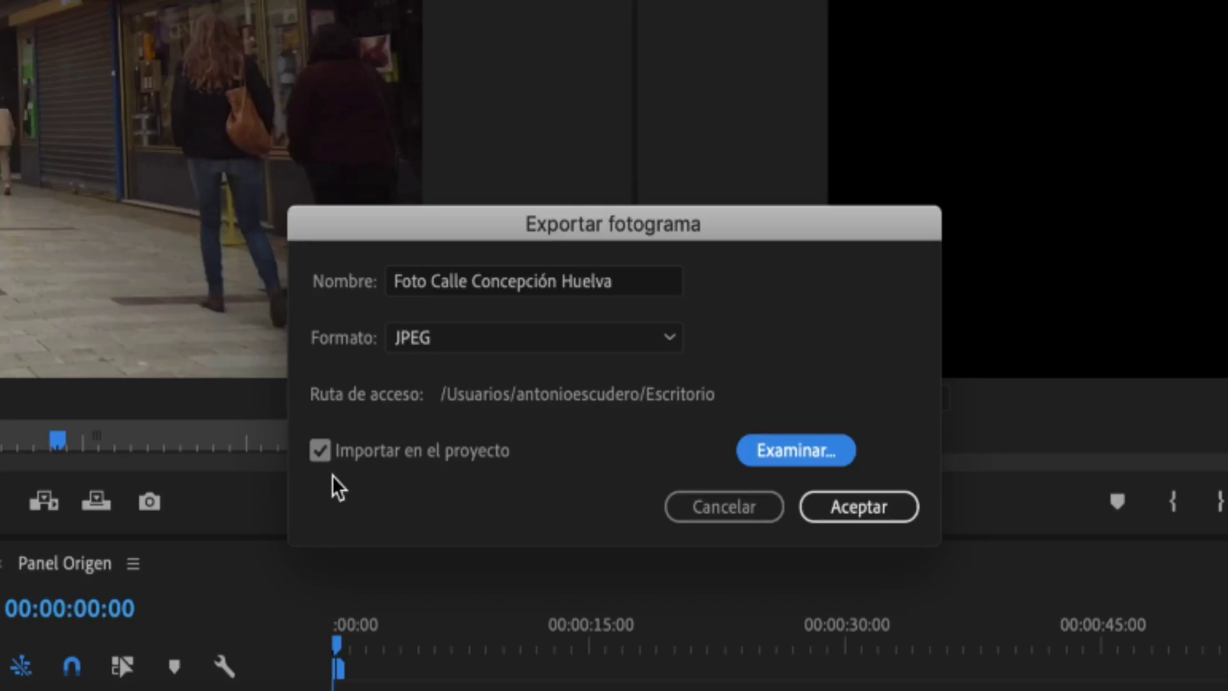
click(866, 524)
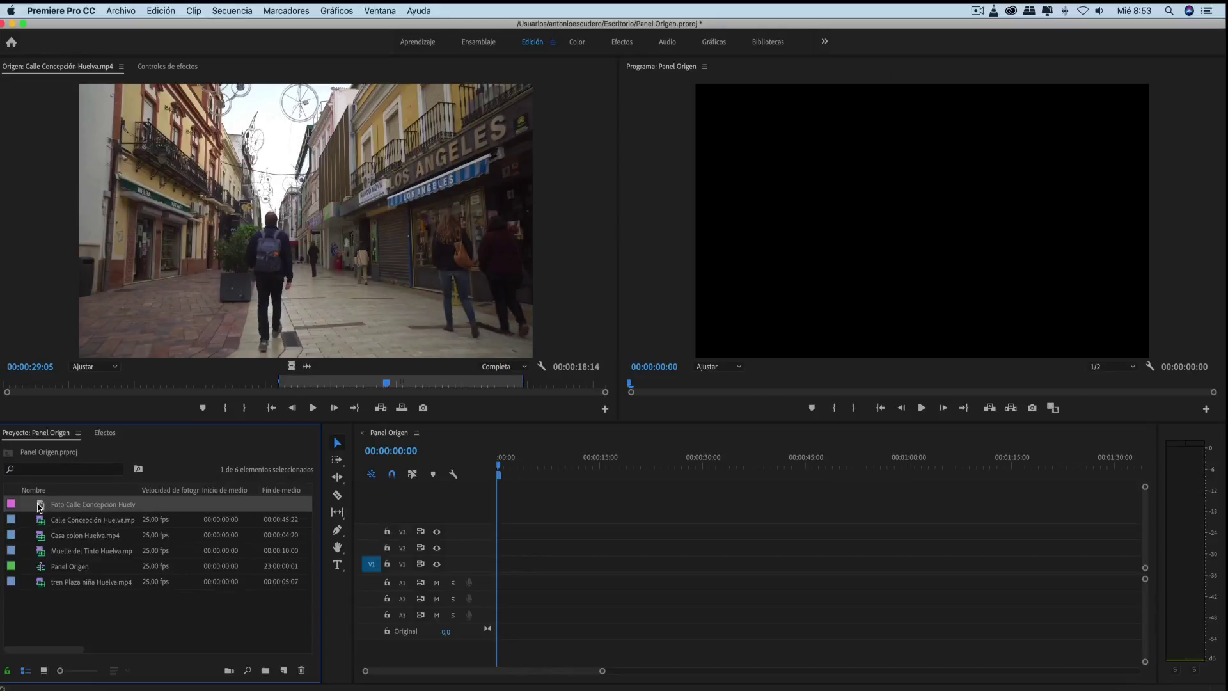
drag(36, 505, 487, 560)
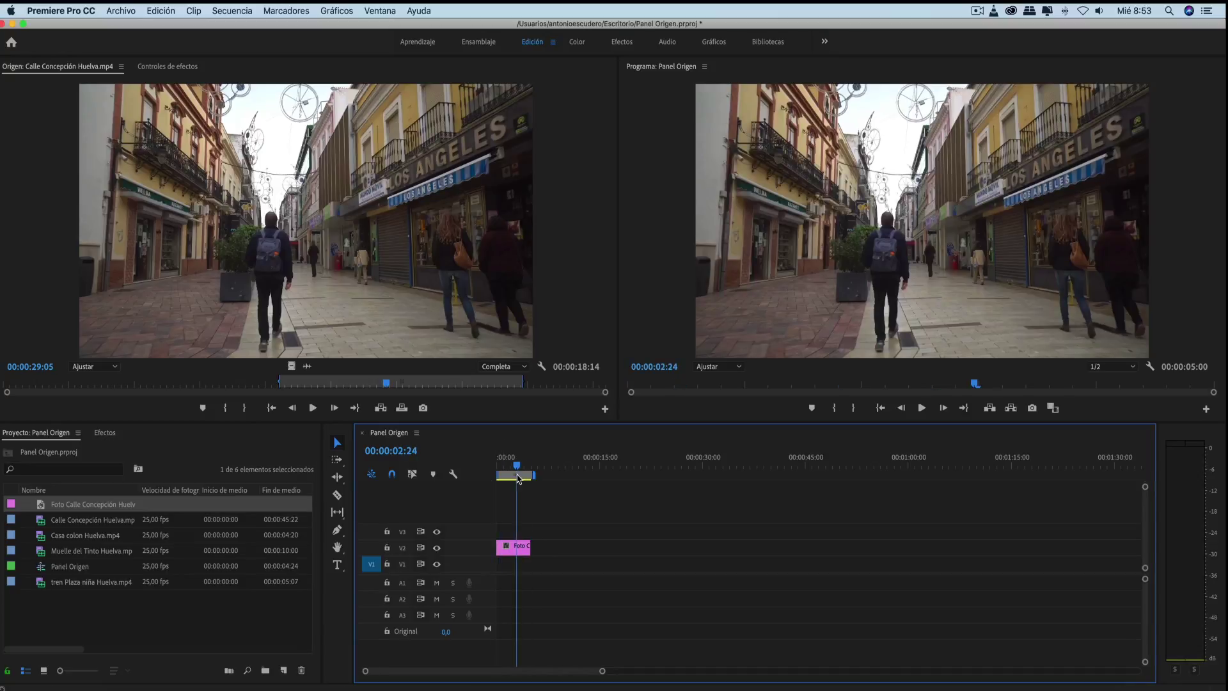
key(super+z)
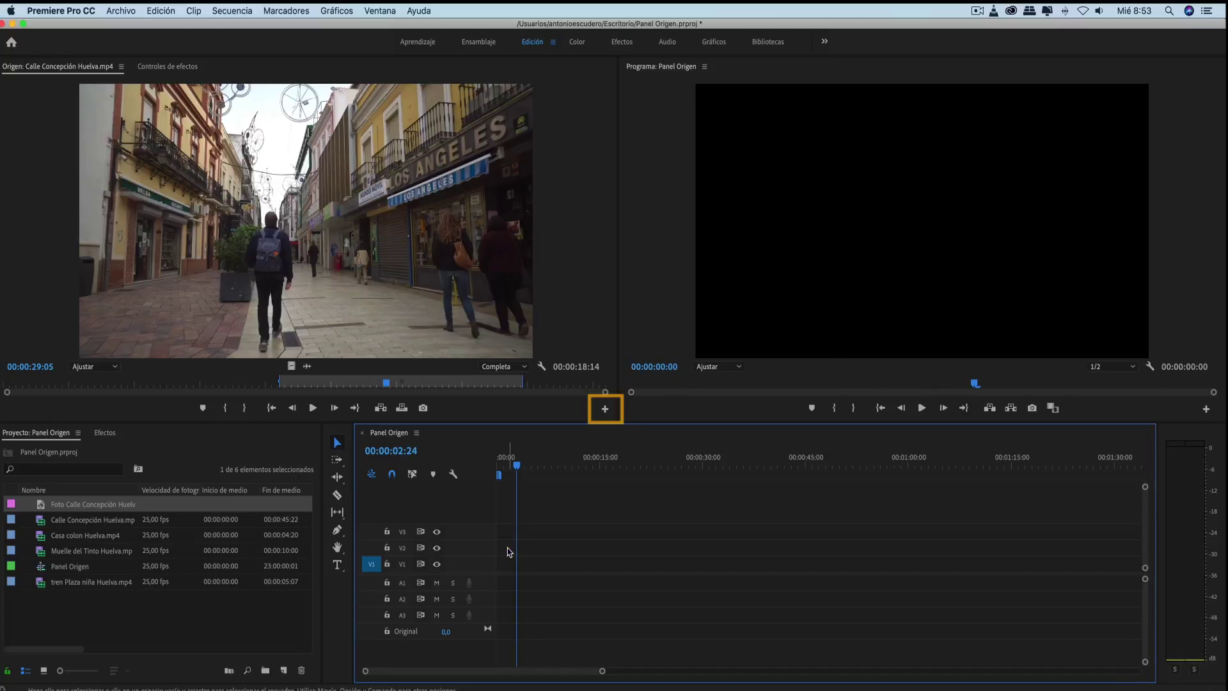
click(604, 409)
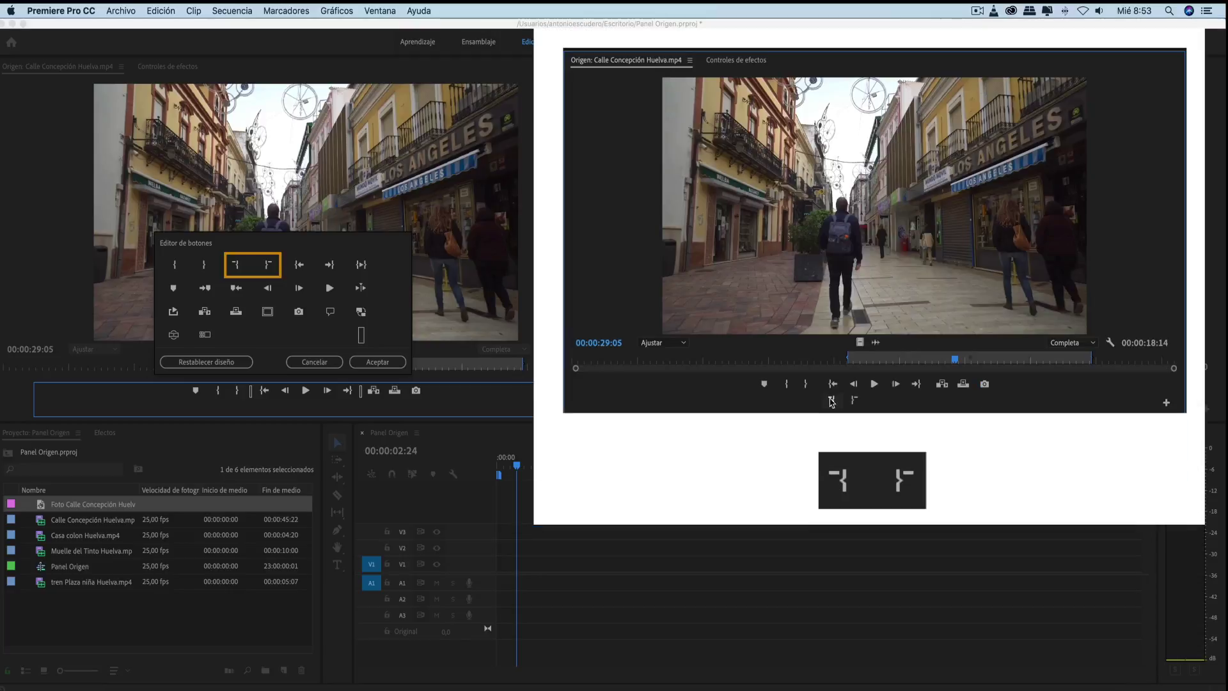
In the Source monitor Button Editor, drag the Clear In button onto a new second row
click(833, 402)
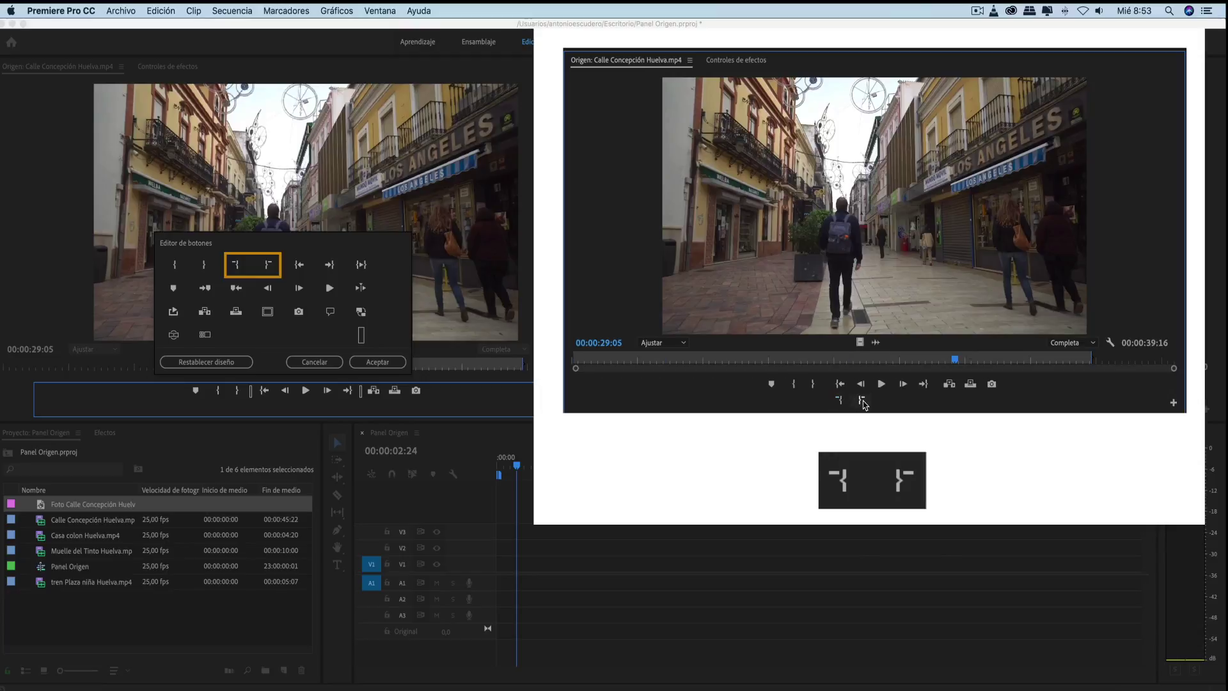
click(862, 401)
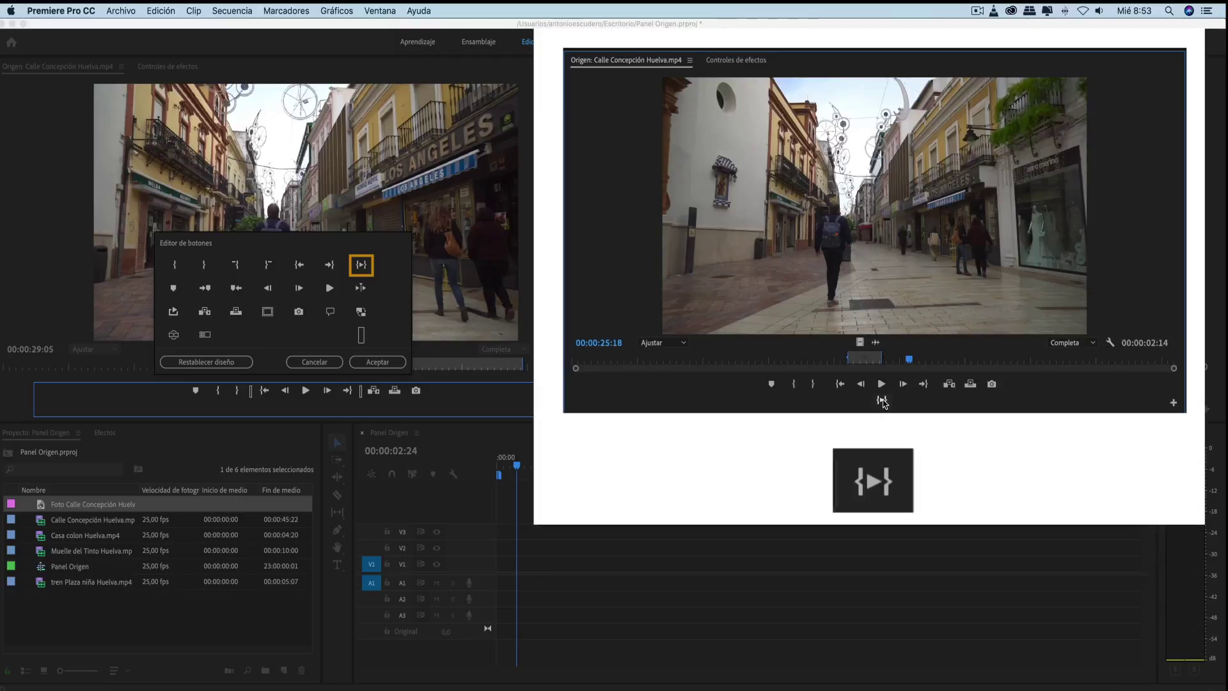
click(881, 400)
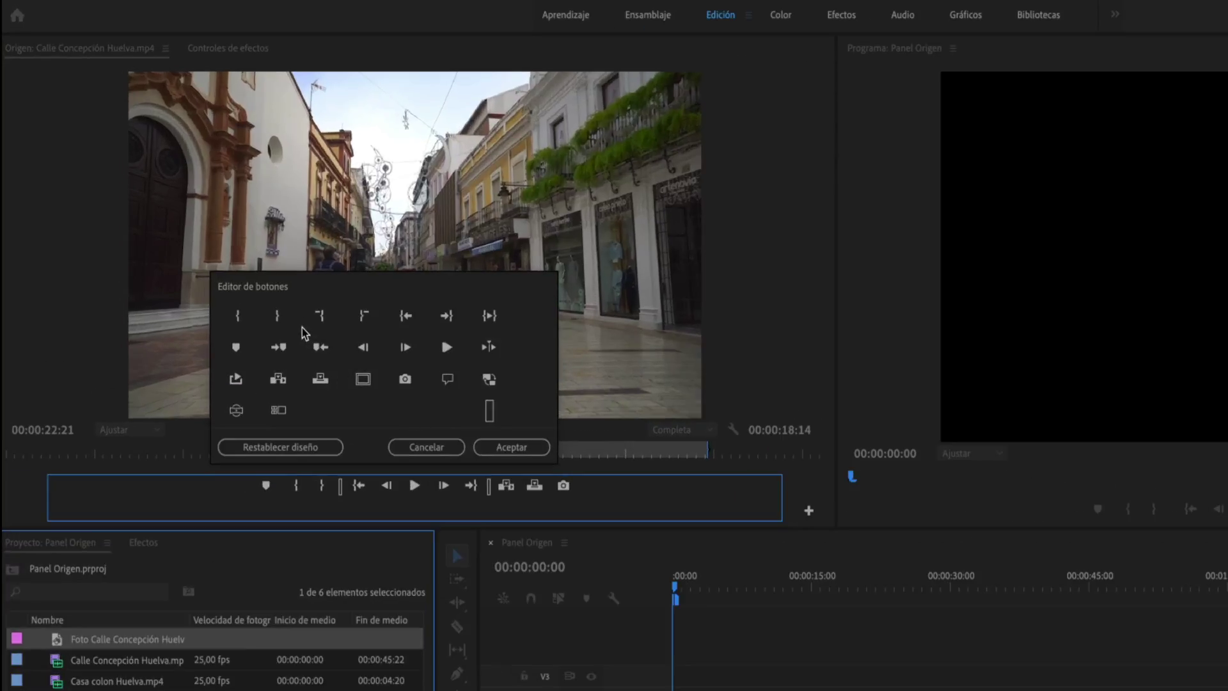
drag(319, 315, 342, 515)
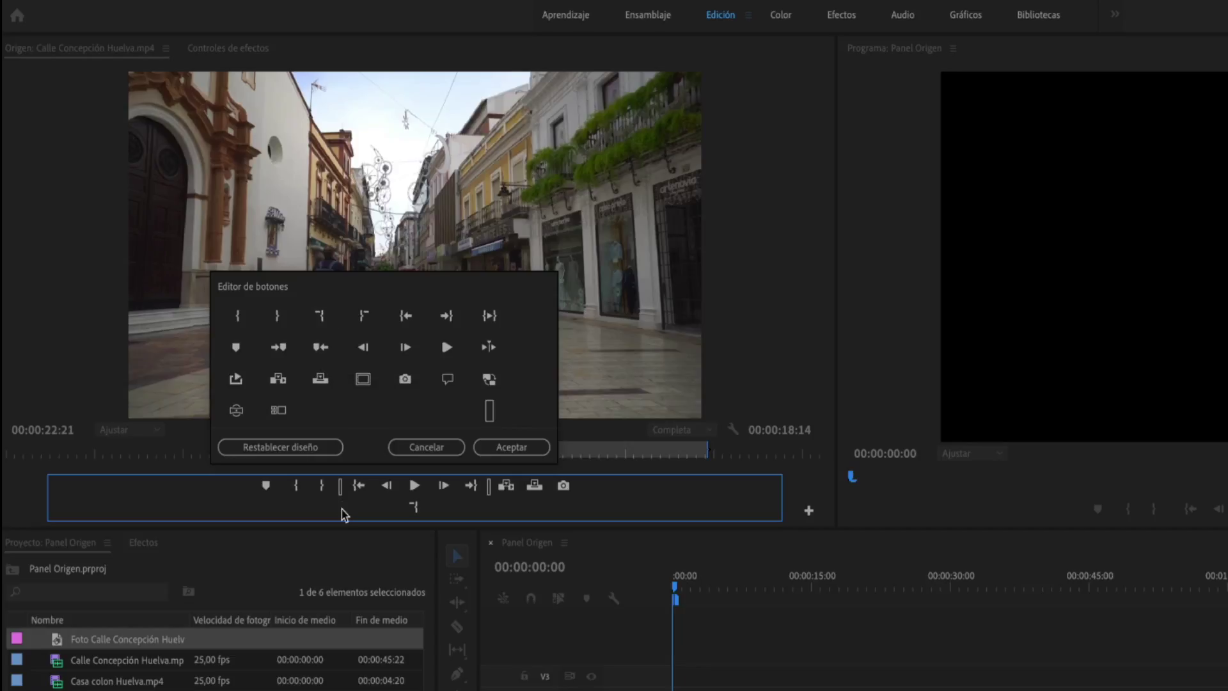
Add the Clear Out, Play In to Out and Export Frame buttons to the Source monitor's control bar
drag(363, 316, 444, 508)
drag(489, 316, 472, 506)
drag(236, 379, 499, 508)
click(516, 449)
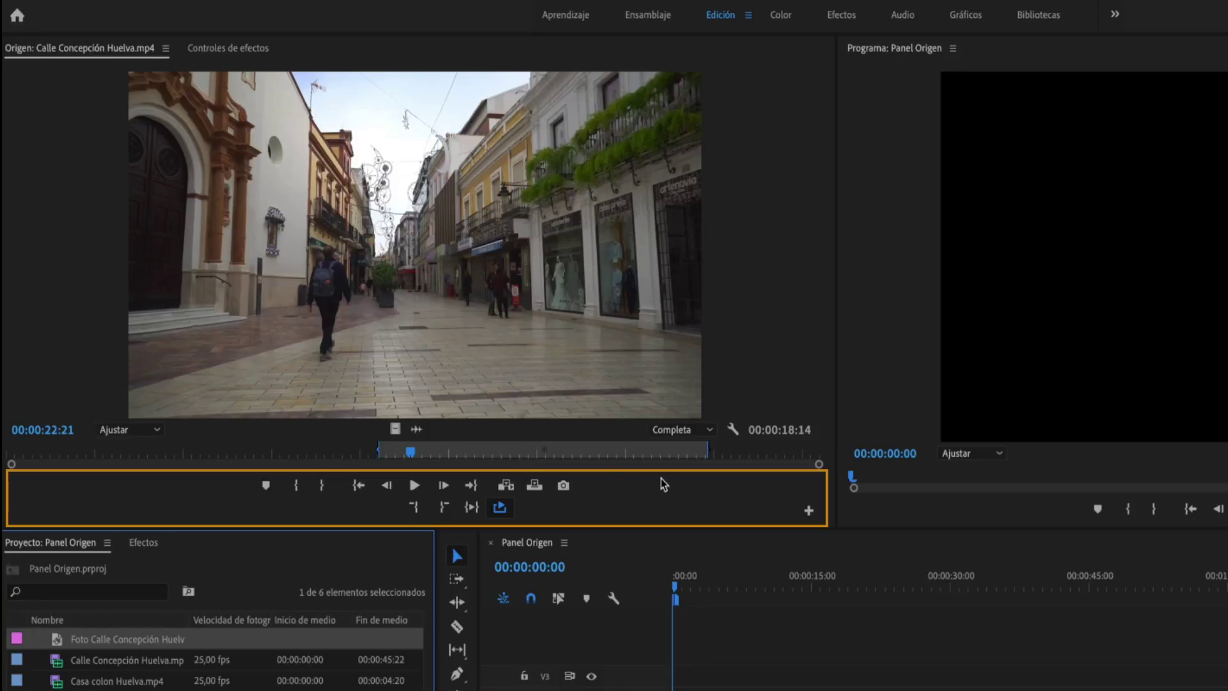
Reset the Source monitor buttons to the default layout in the Button Editor
click(808, 510)
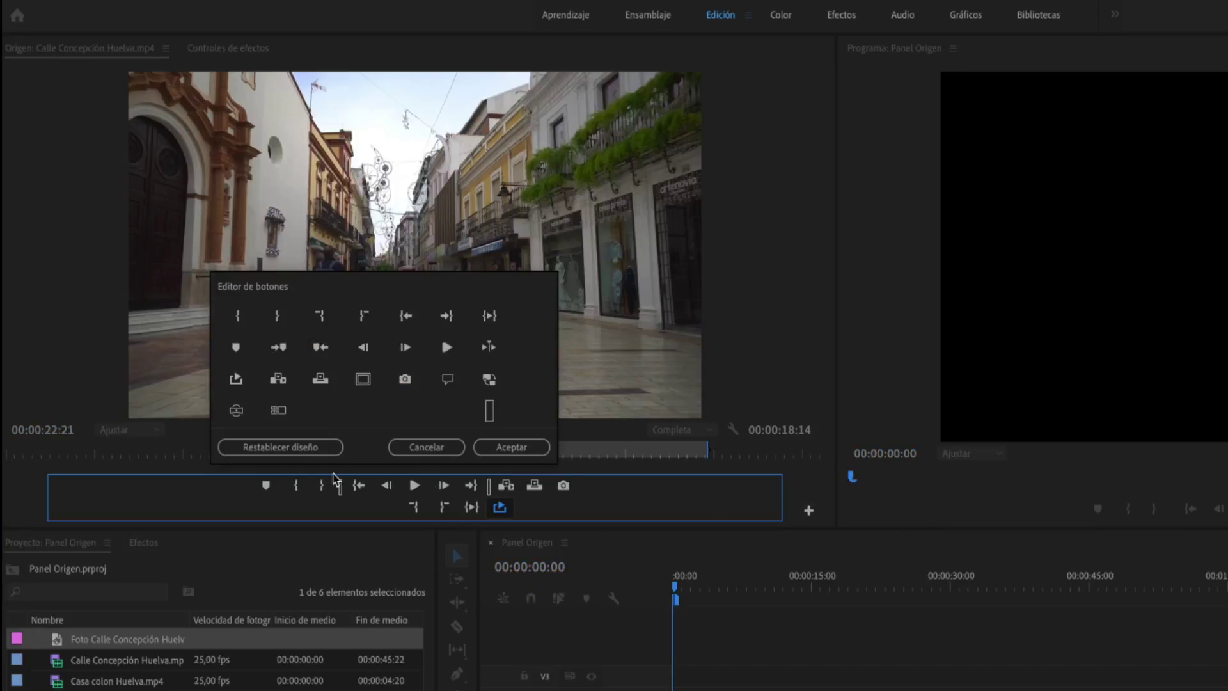
click(281, 448)
click(506, 448)
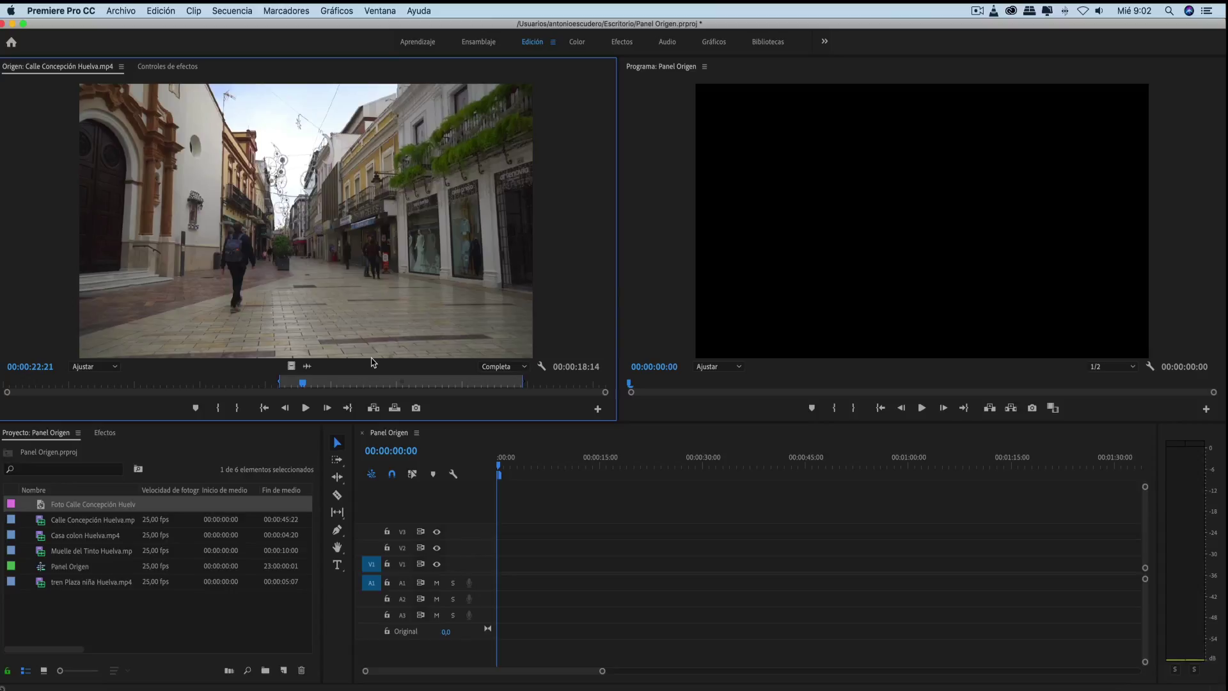
click(307, 366)
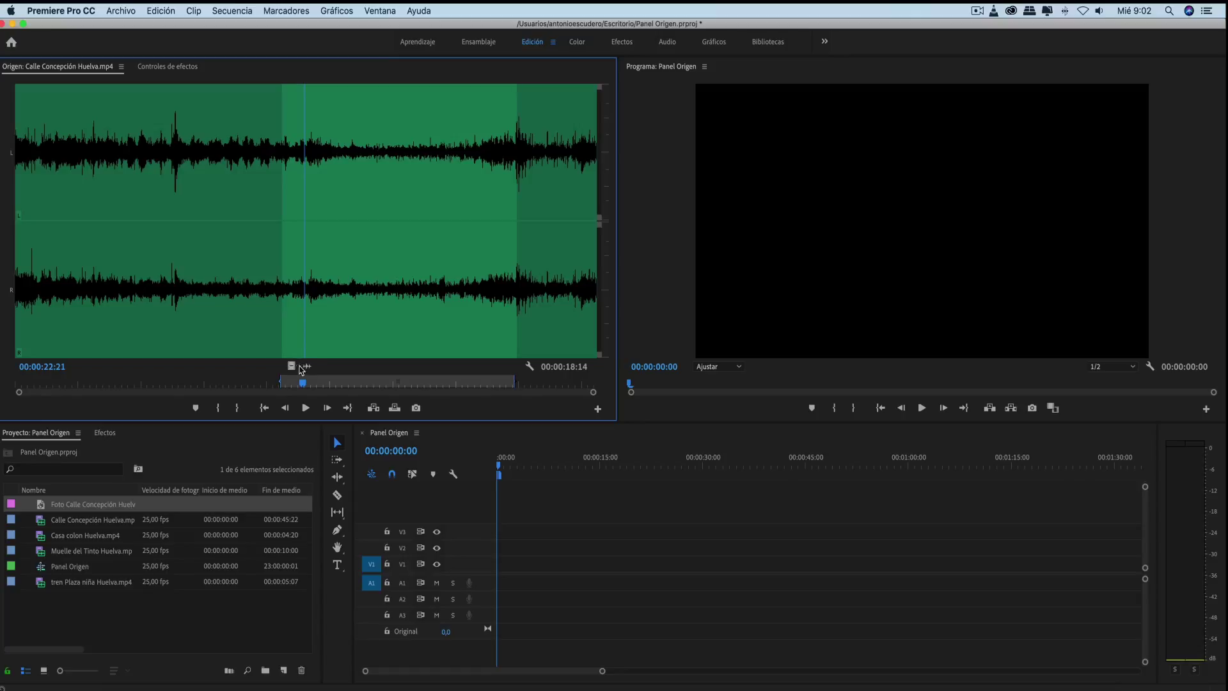
click(291, 367)
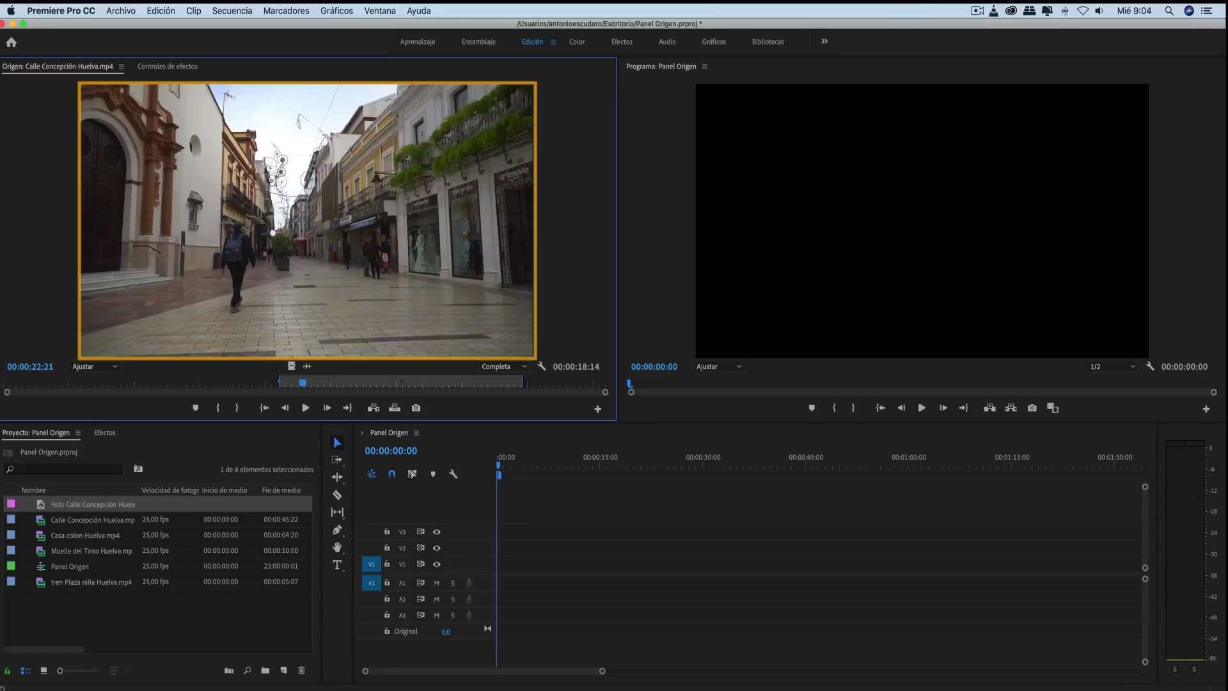
Drag Calle Concepción Huelva's video alone after the first V1 clip and its audio alone onto A1
drag(273, 233, 505, 574)
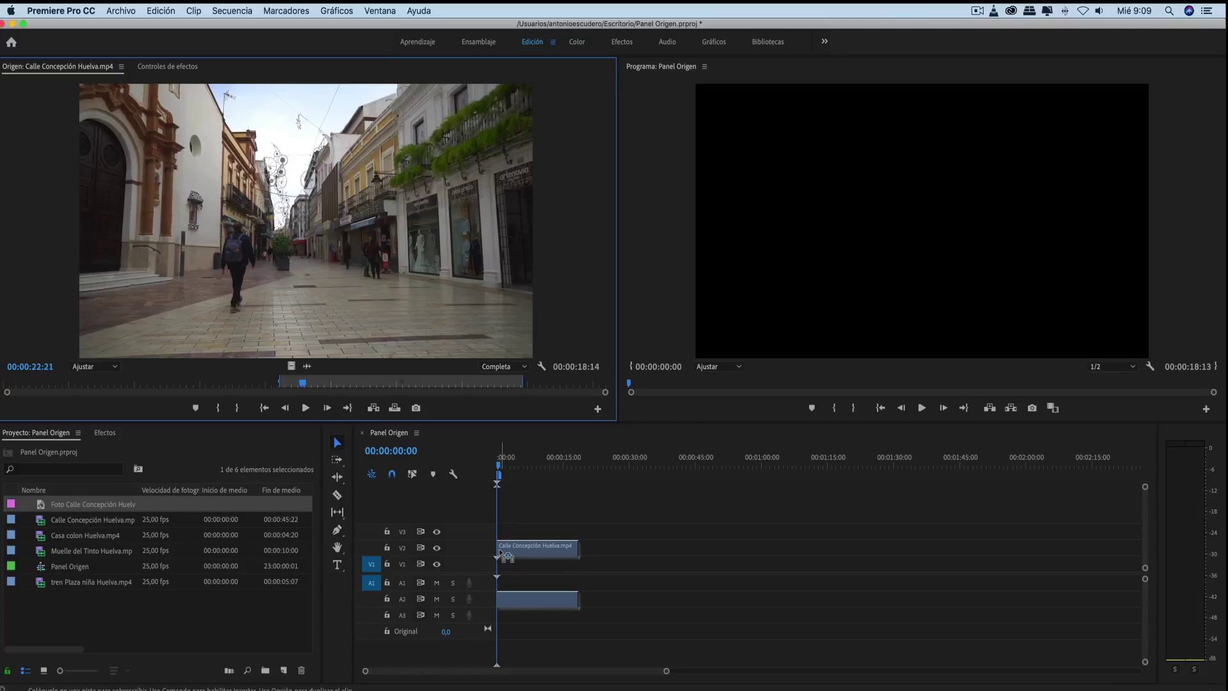
mouse_move(505, 573)
mouse_down()
mouse_move(508, 540)
mouse_move(501, 573)
mouse_up()
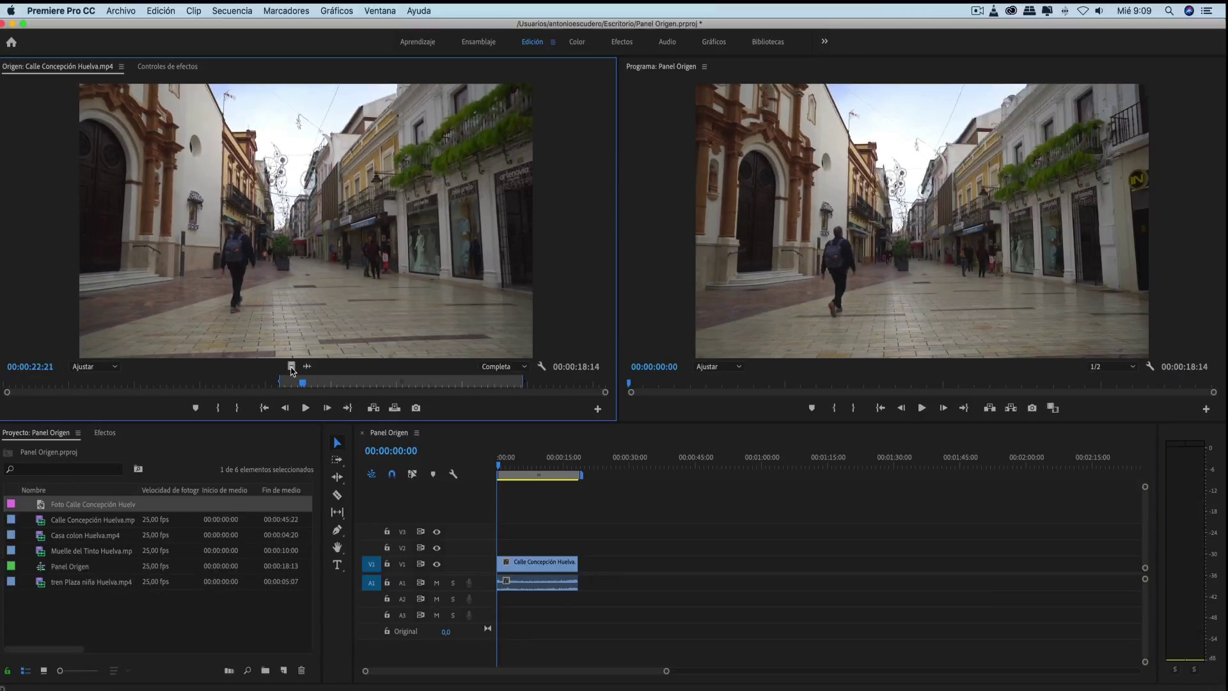
drag(292, 370, 582, 570)
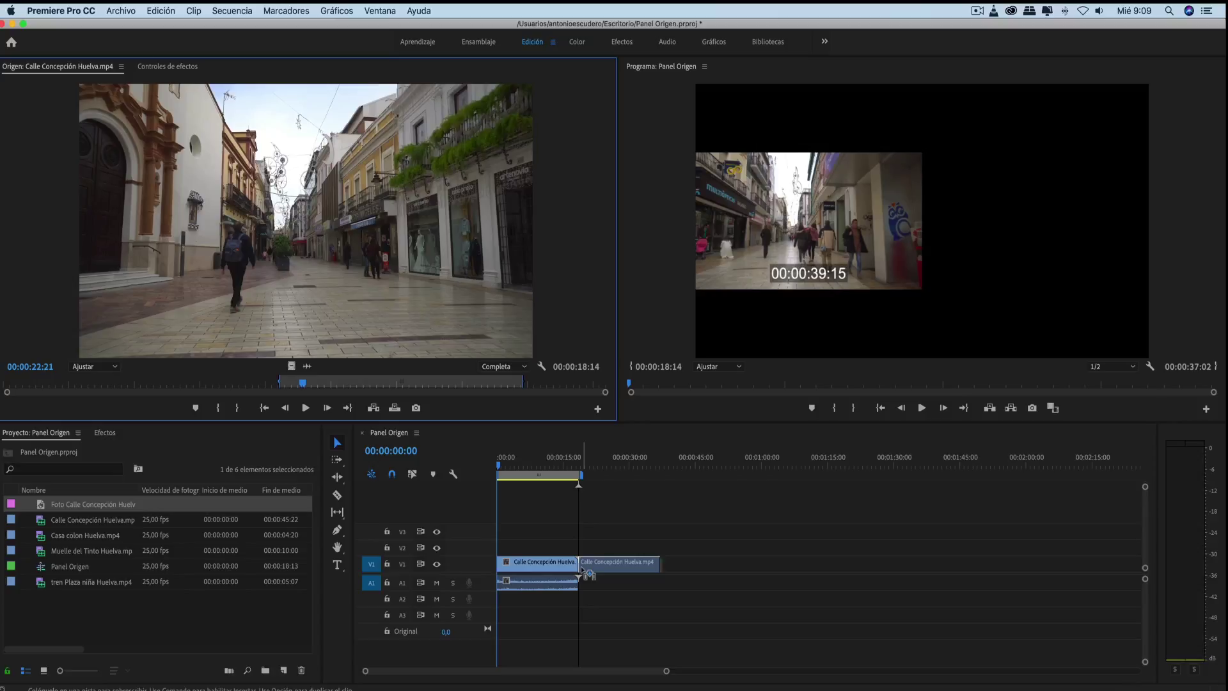
drag(583, 570, 589, 543)
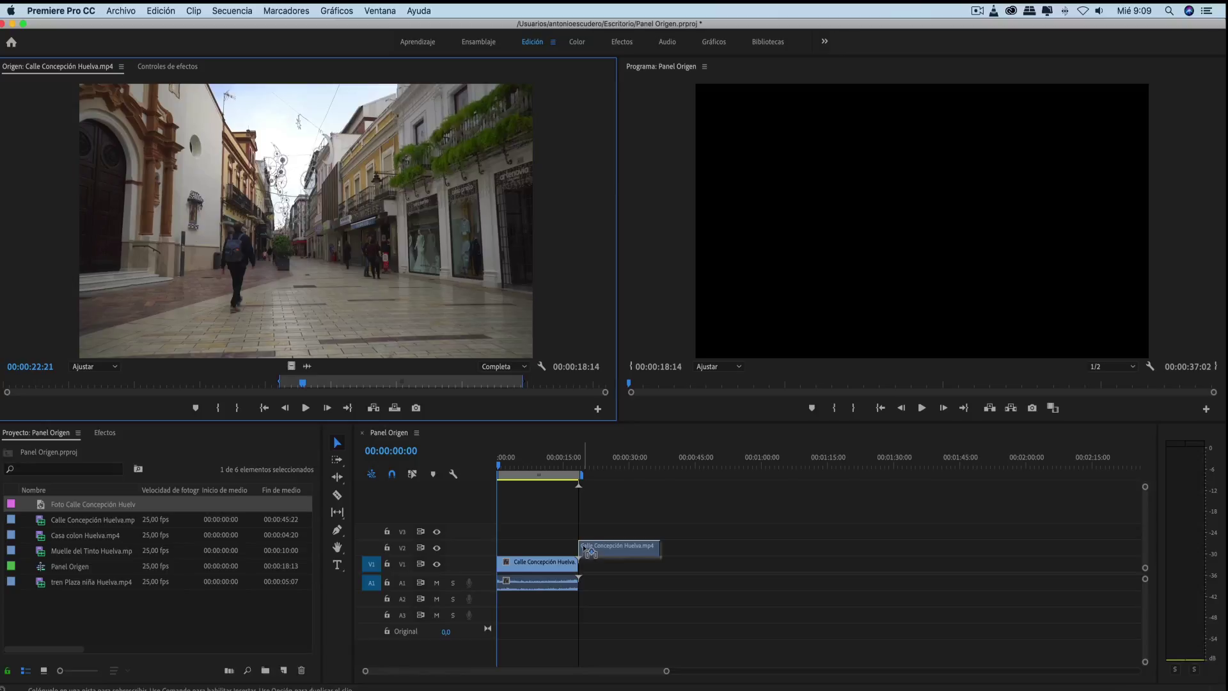
drag(590, 542, 586, 567)
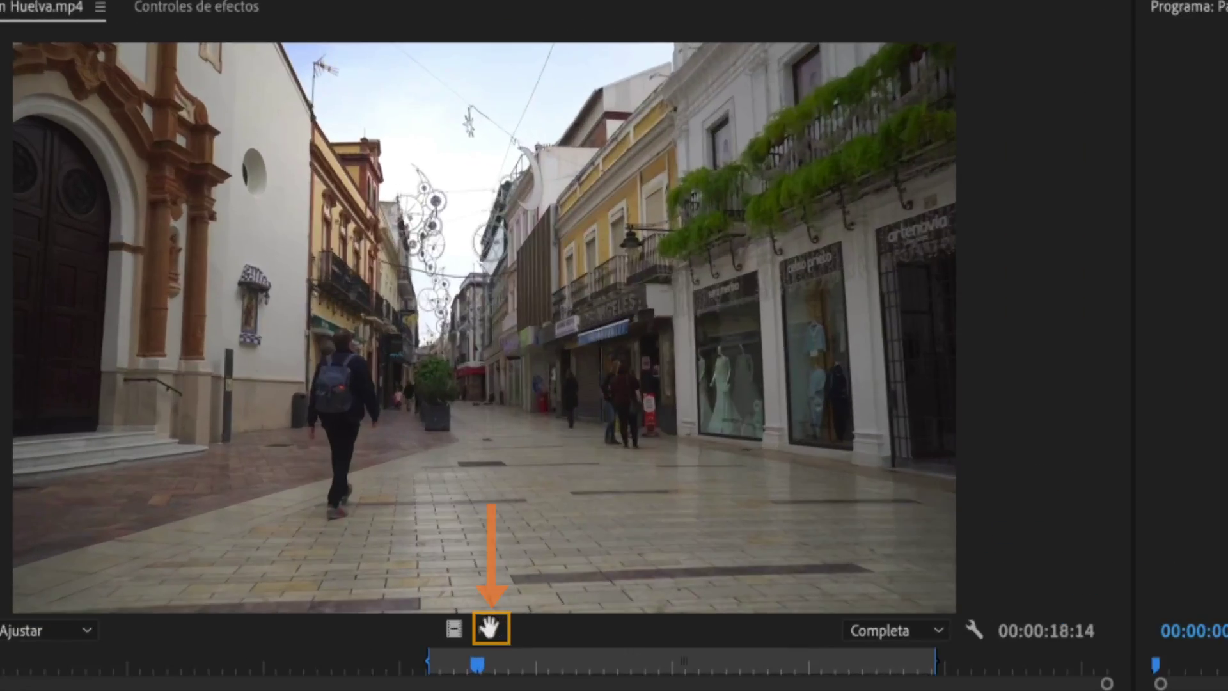
mouse_move(490, 629)
mouse_down()
mouse_move(677, 588)
mouse_move(662, 618)
mouse_move(662, 585)
mouse_up()
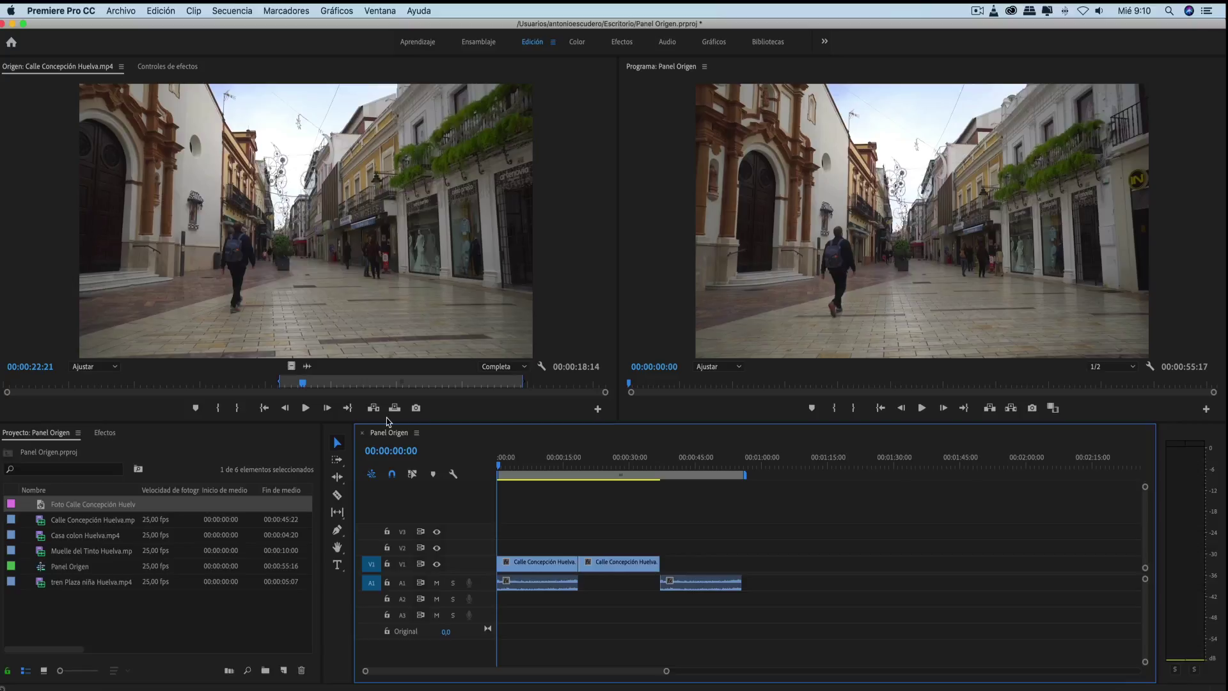
Insert, then overwrite, Calle Concepción Huelva at the sequence end, and return the playhead to 00:00:55:08
click(516, 467)
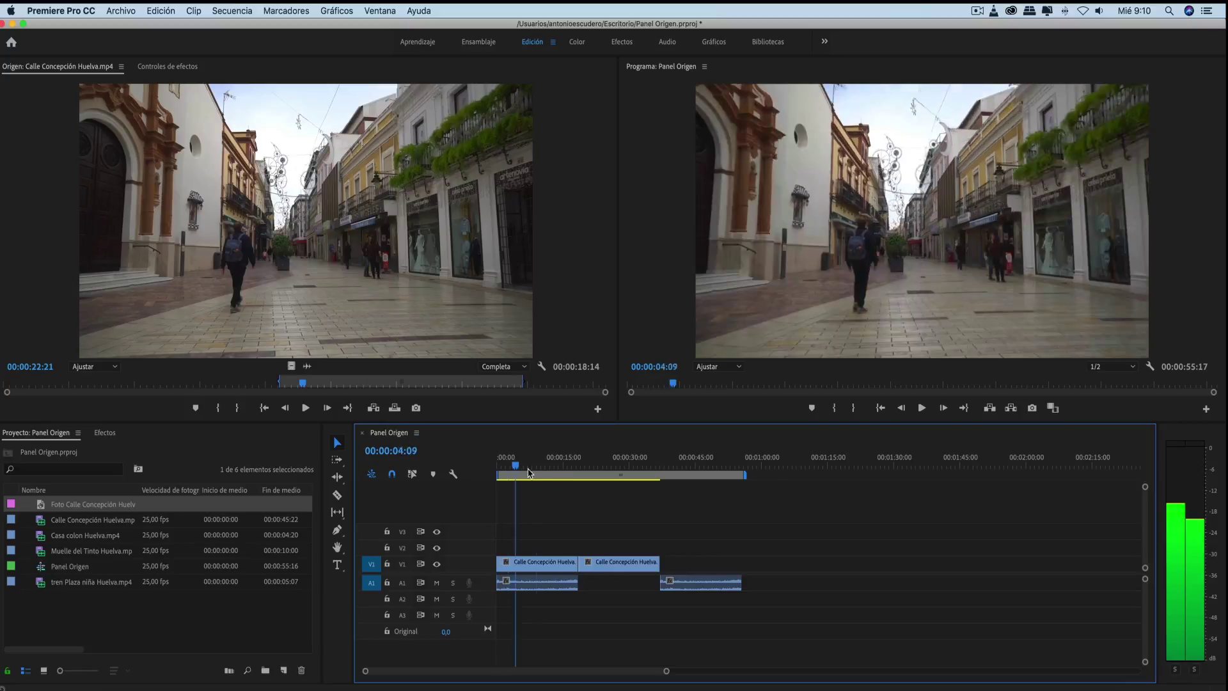
key(Down)
key(Down)
key(Down)
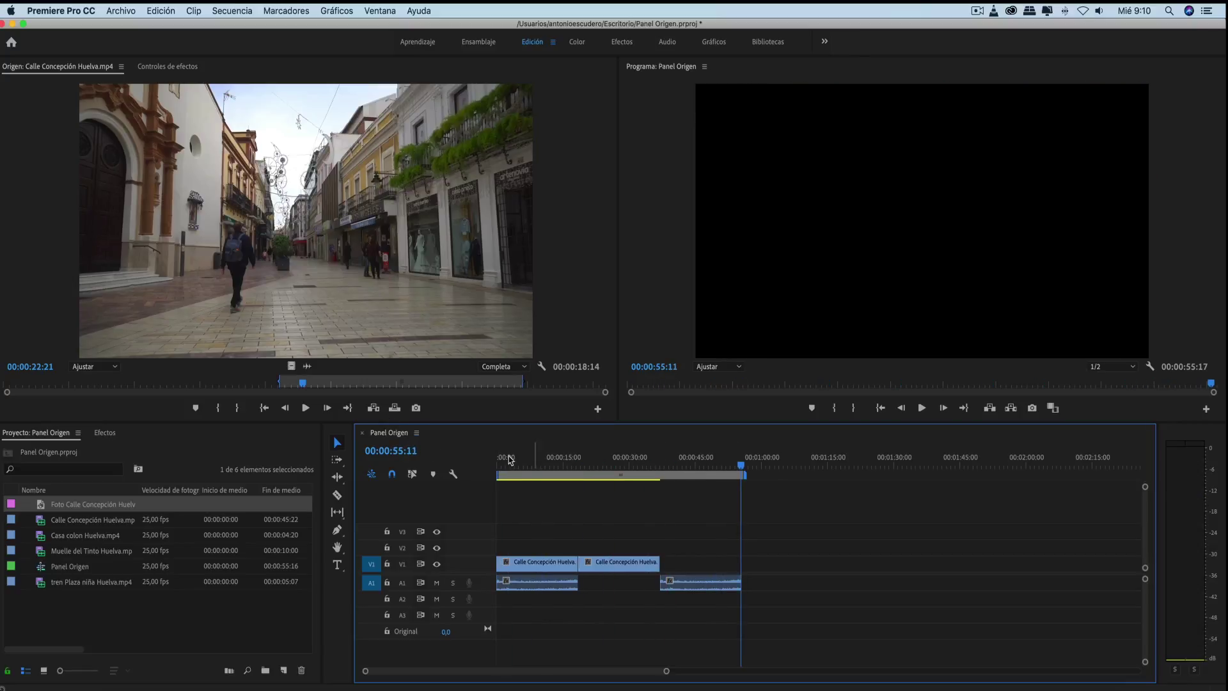
click(376, 411)
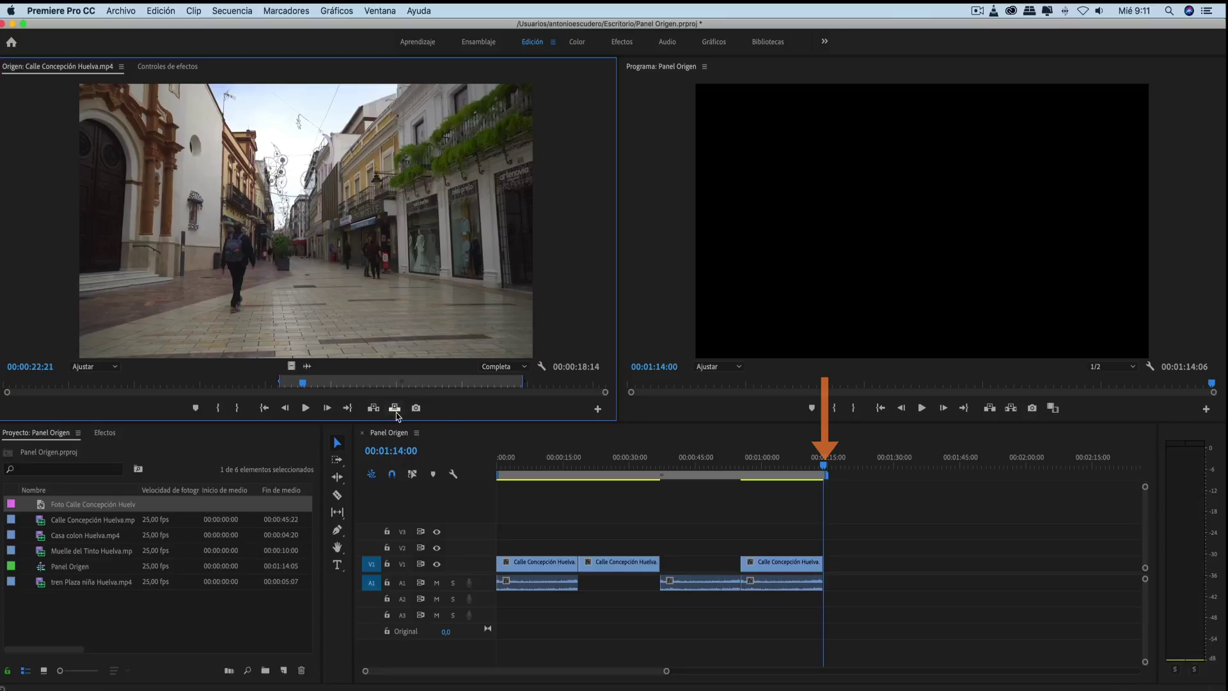
click(396, 410)
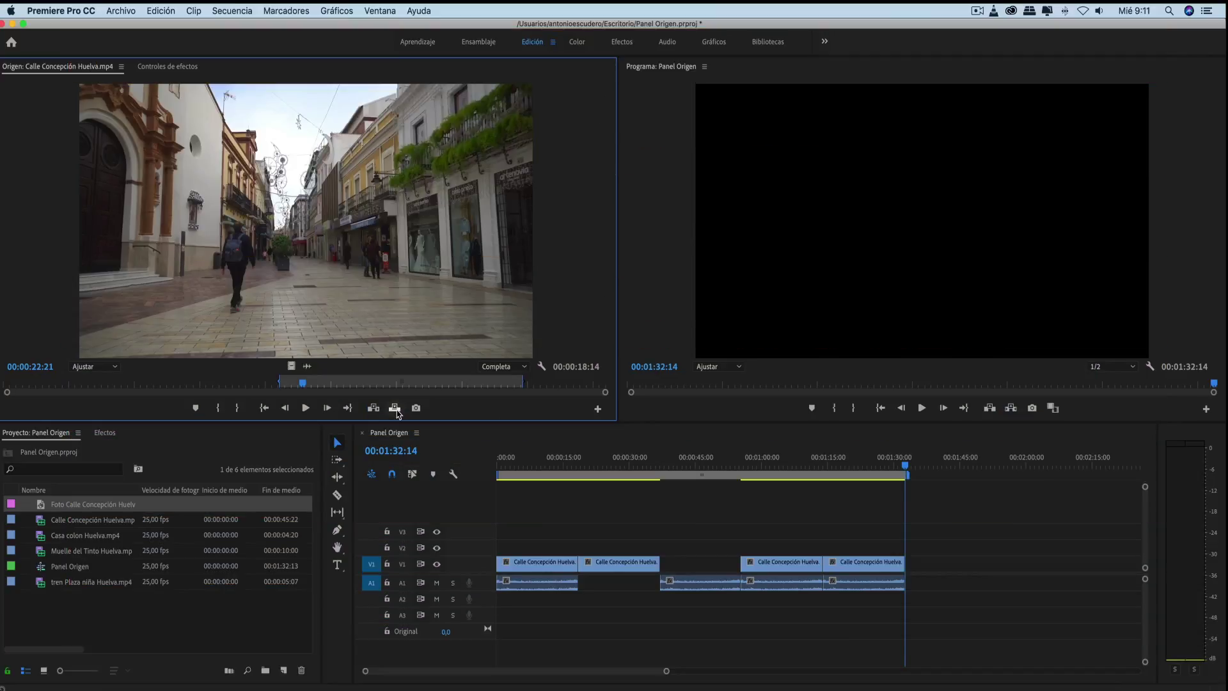
click(908, 470)
drag(908, 470, 745, 515)
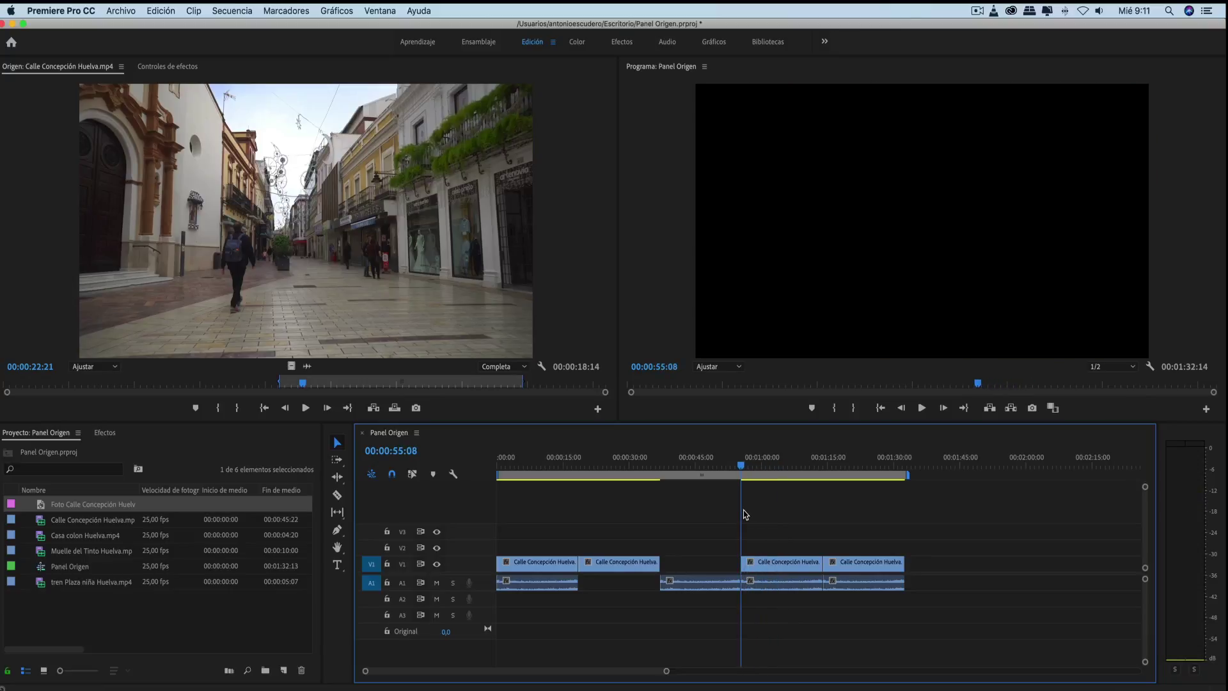
Load Casa colon Huelva.mp4 in the Source monitor and mark its In point
double_click(41, 539)
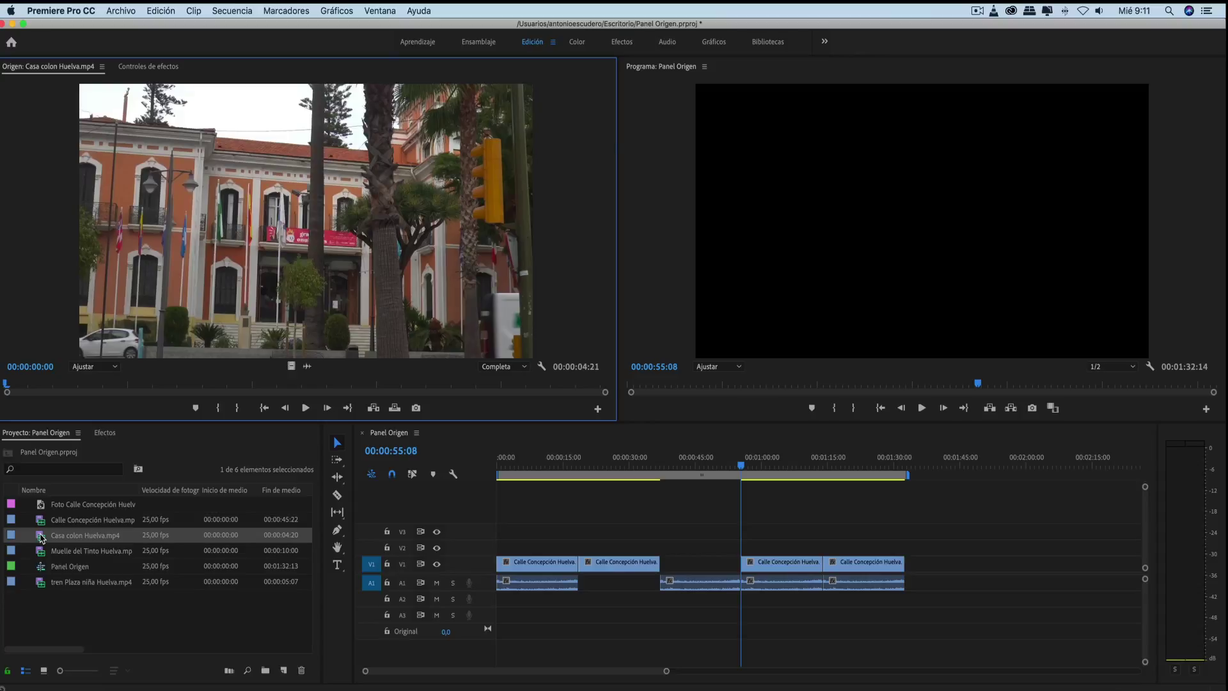
drag(6, 384, 452, 383)
click(224, 408)
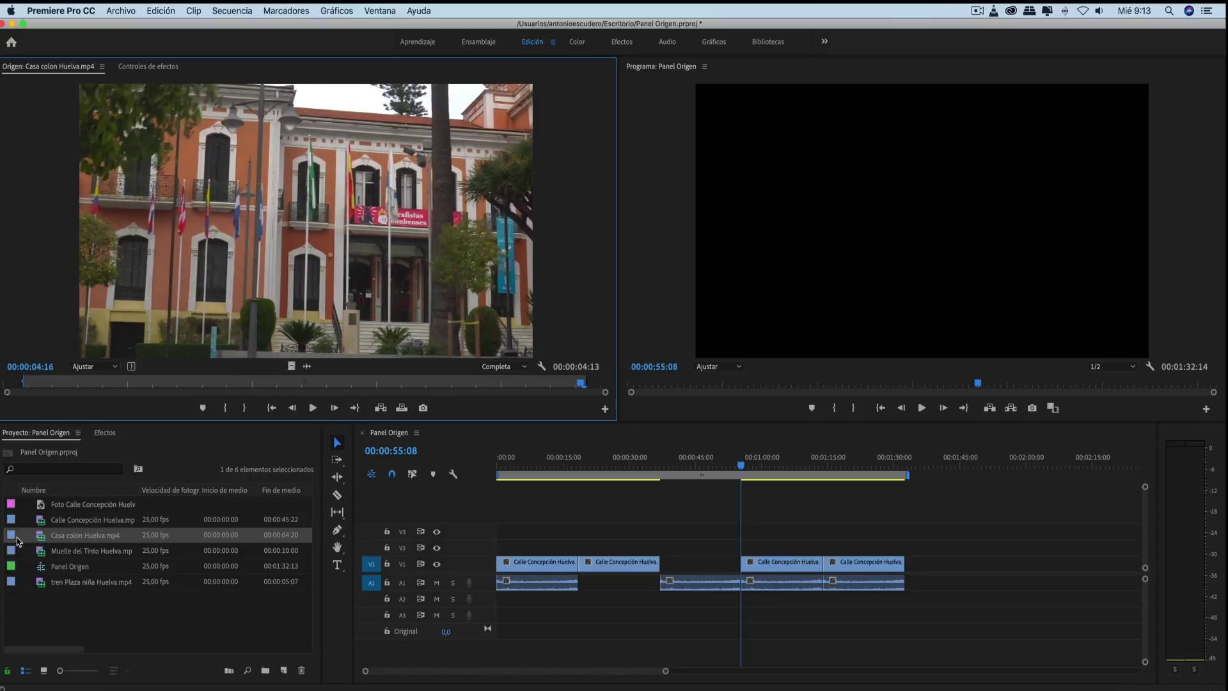
Set the Casa colon Huelva.mp4 label to Amarillo (yellow)
click(9, 541)
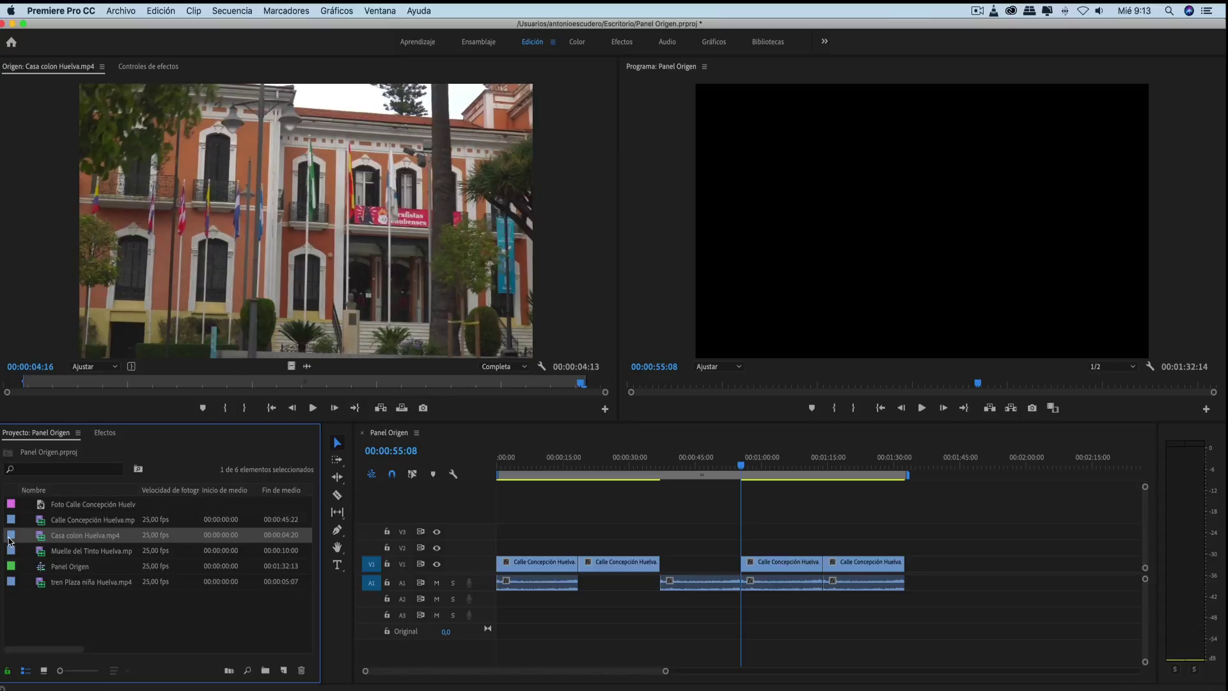
right_click(9, 541)
mouse_move(19, 534)
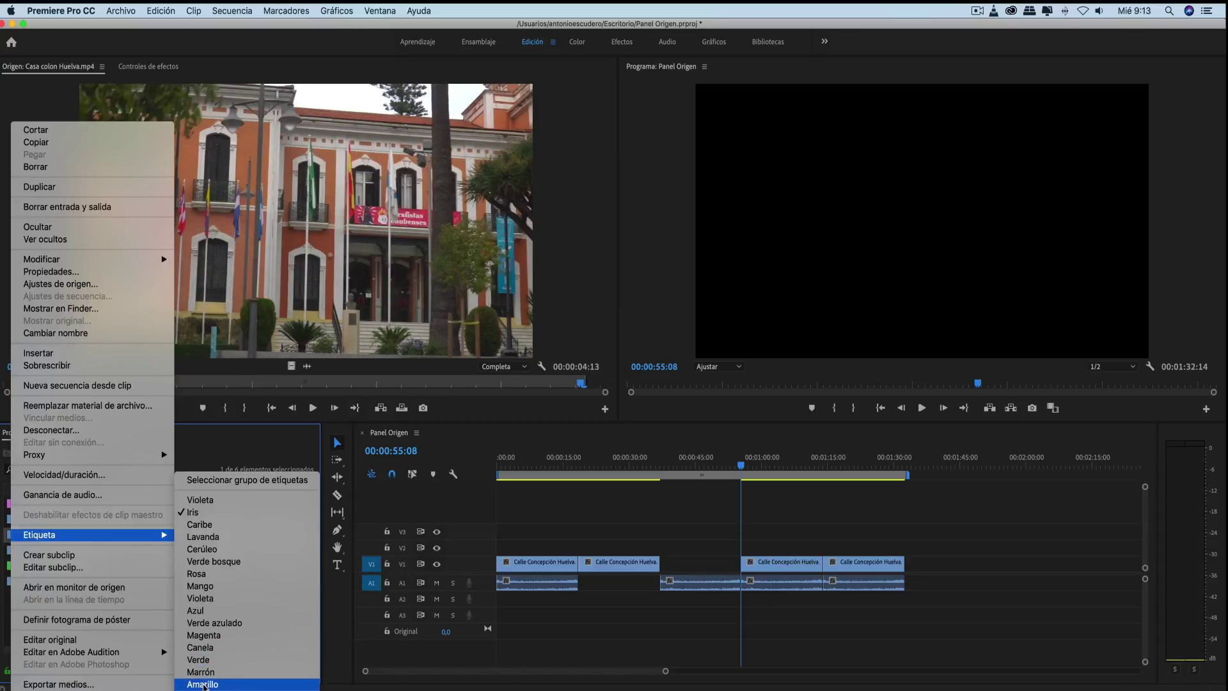
click(203, 685)
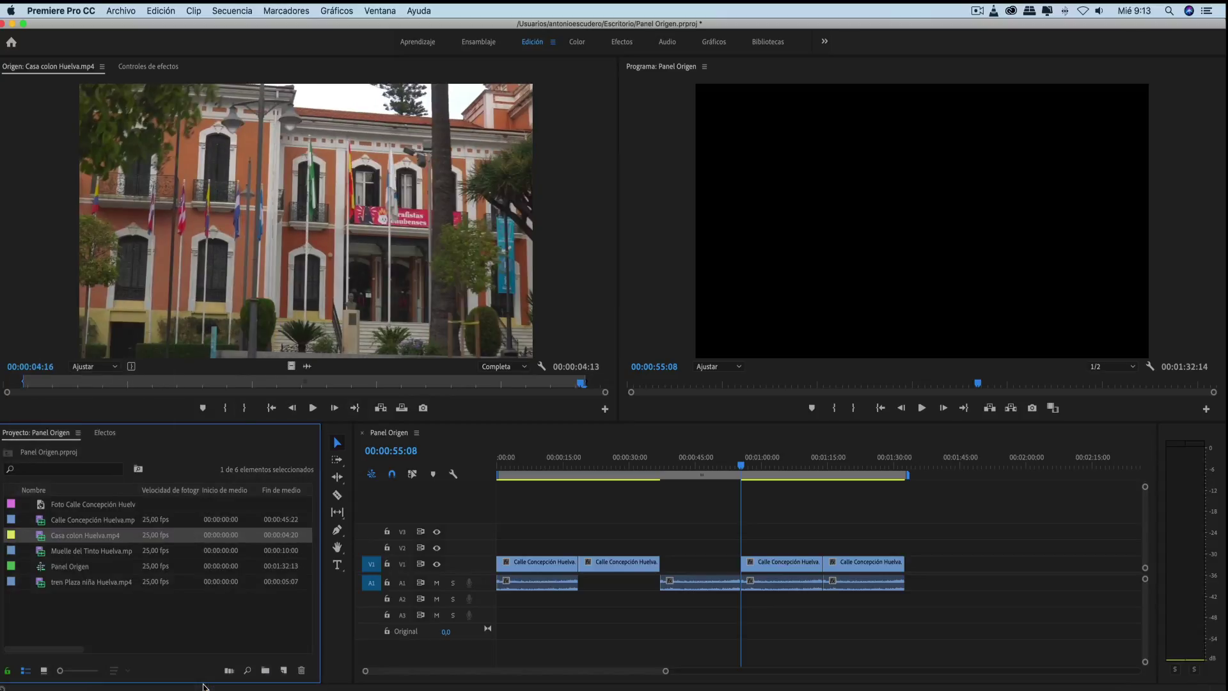
Insert Casa colon Huelva at 00:00:55:08 and overwrite another copy at 00:01:18:12, leaving the gap empty
click(381, 409)
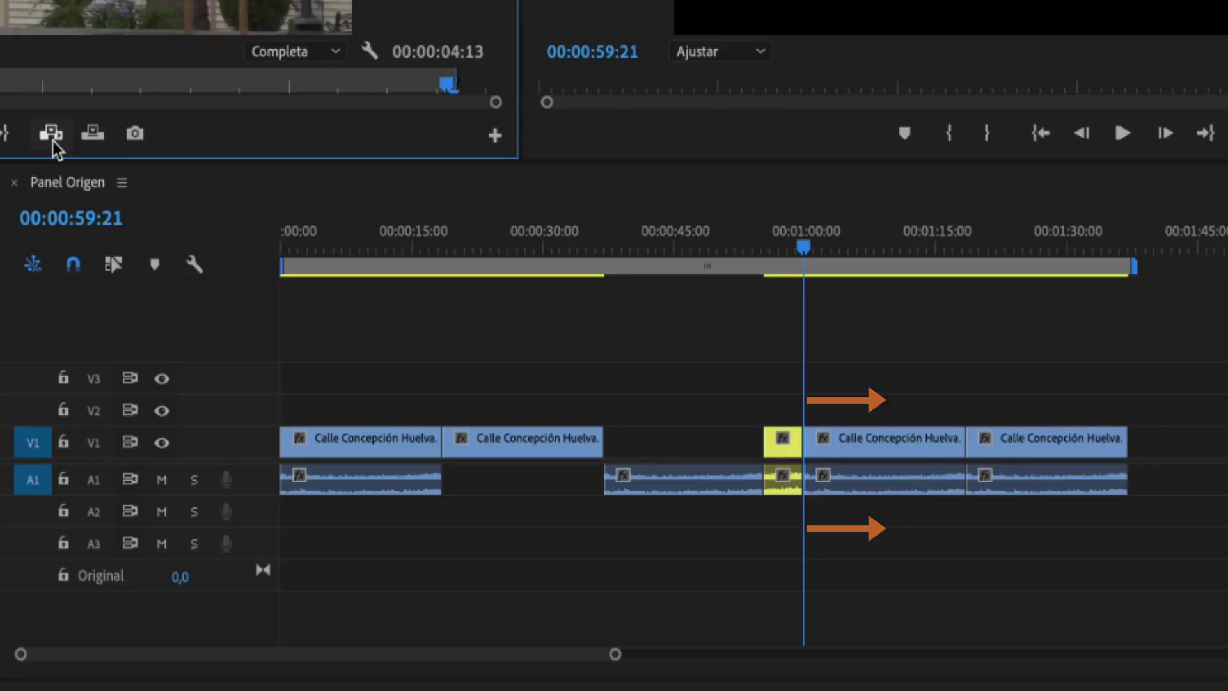
drag(803, 245, 965, 241)
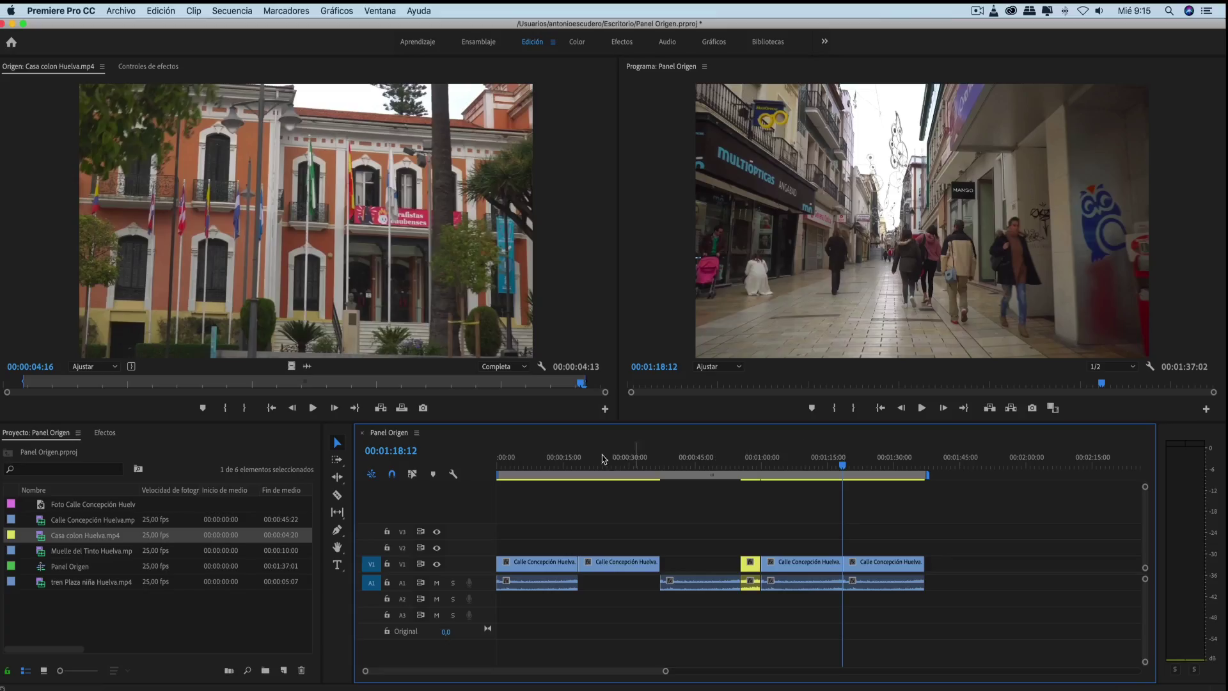
click(402, 408)
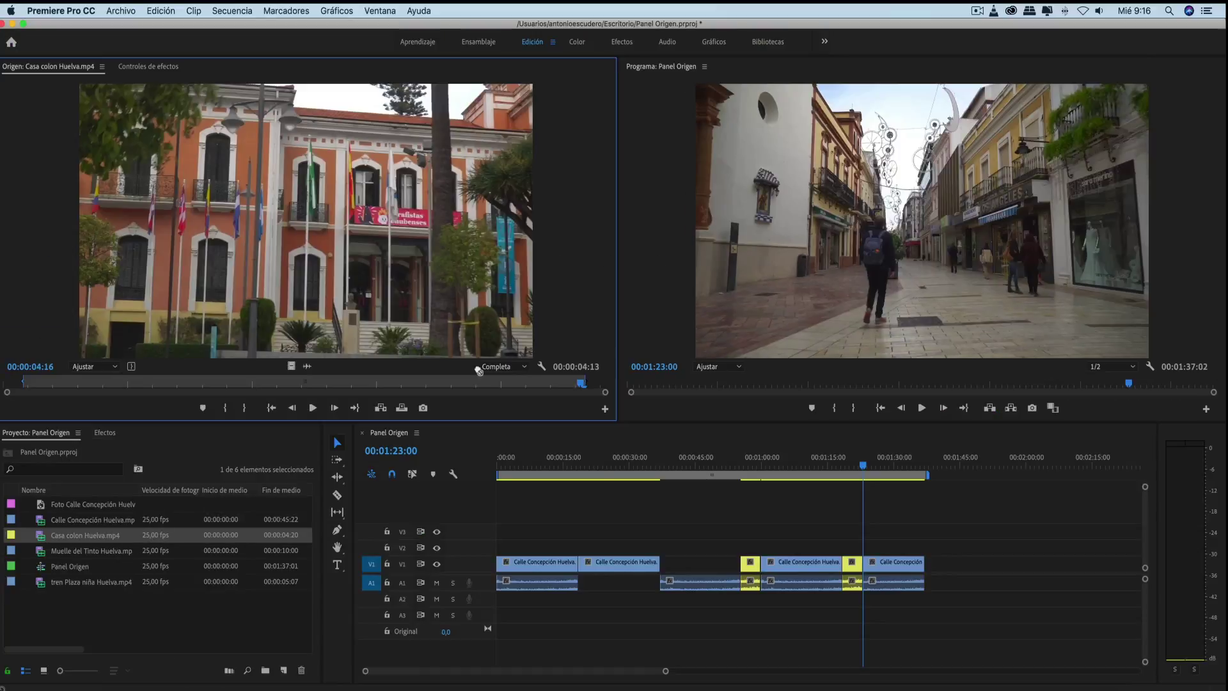
drag(477, 370, 697, 579)
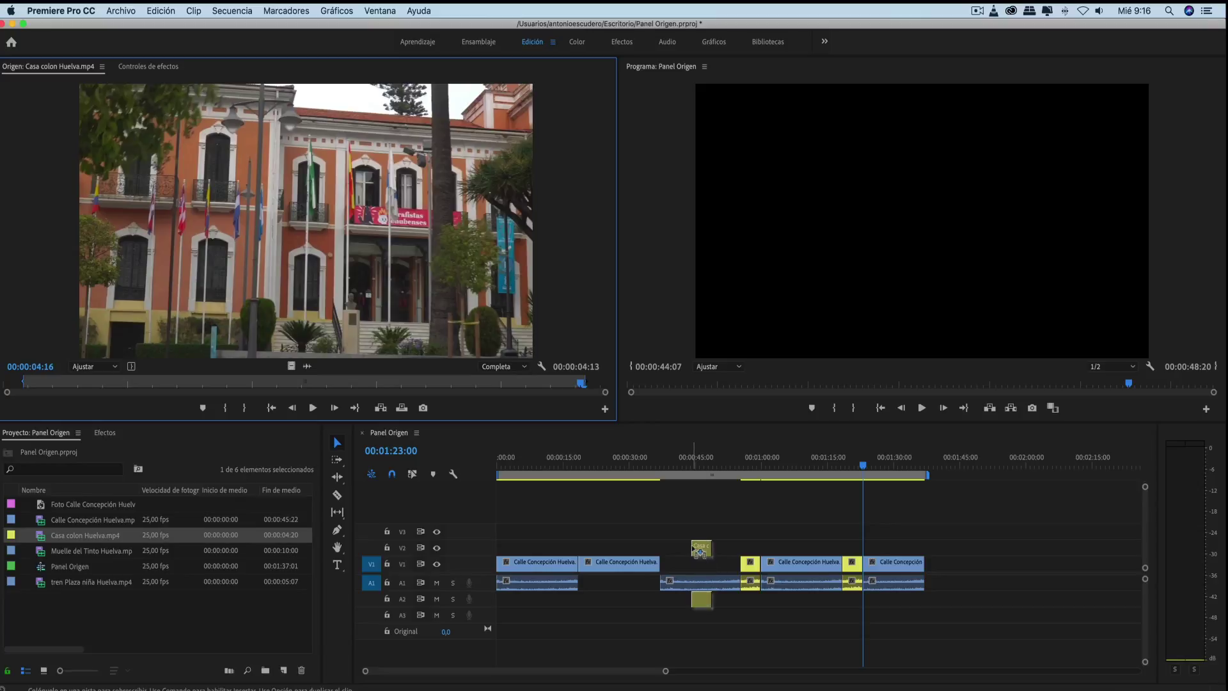
drag(694, 572, 460, 326)
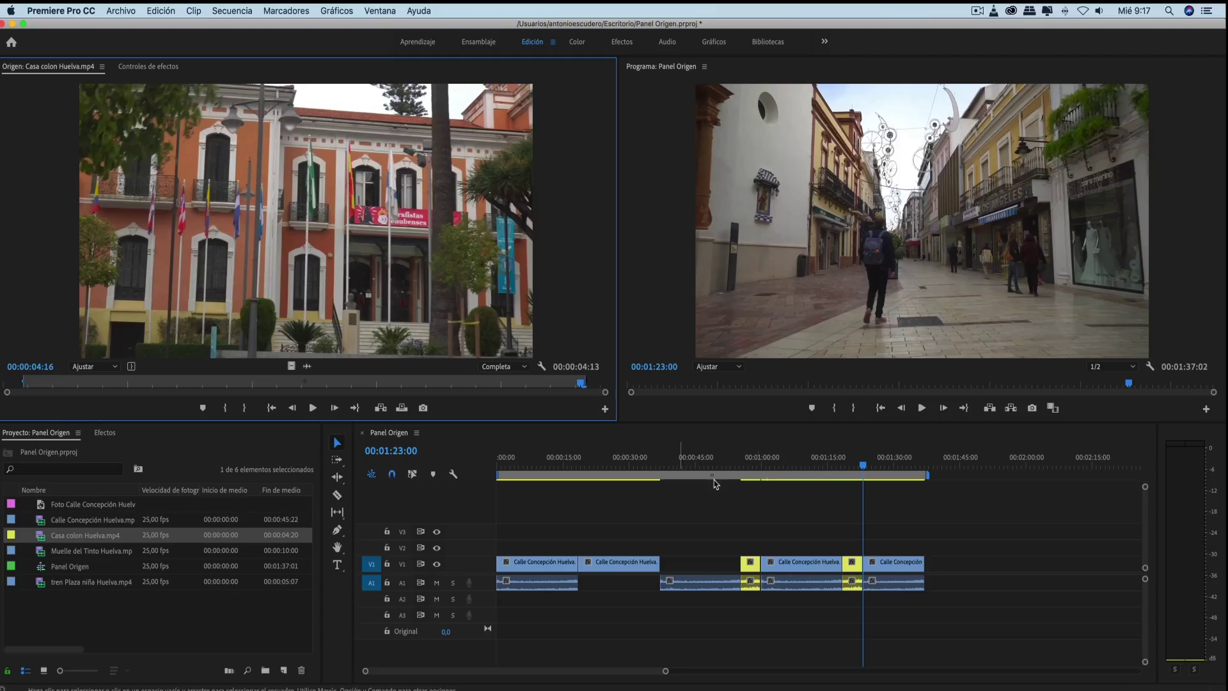
Move the playhead to 00:00:18:10 and patch the source video to V2 and audio to A3
click(782, 465)
drag(771, 491, 576, 512)
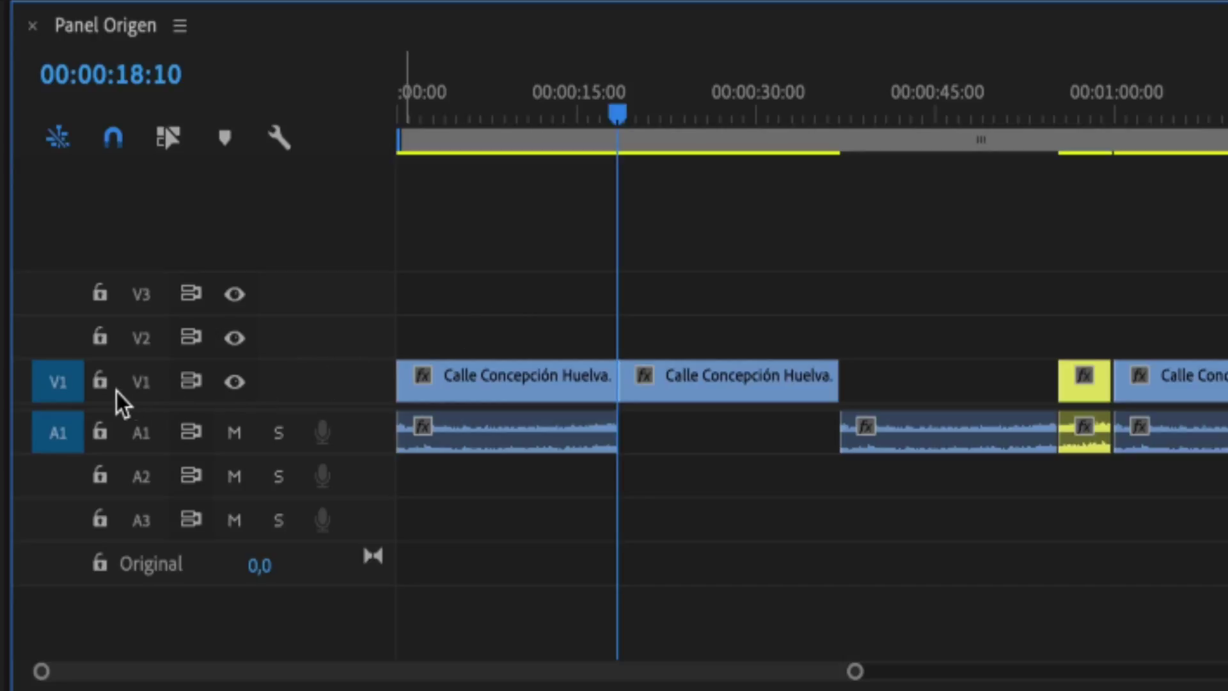
click(54, 341)
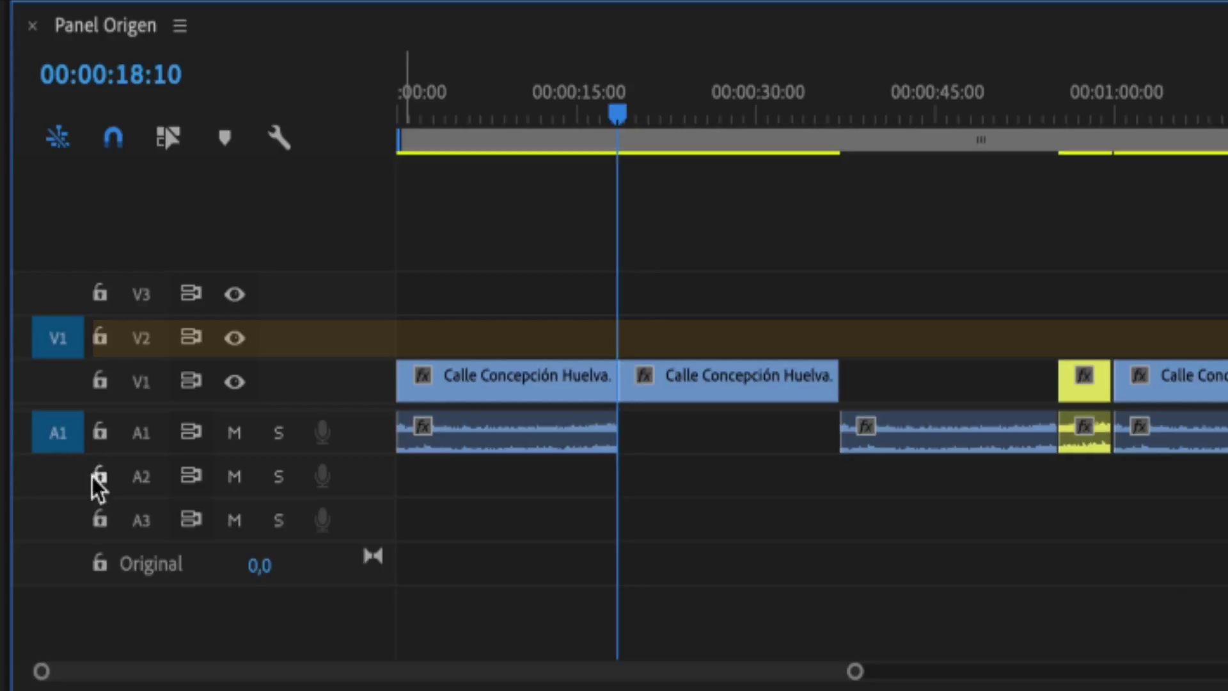
click(52, 520)
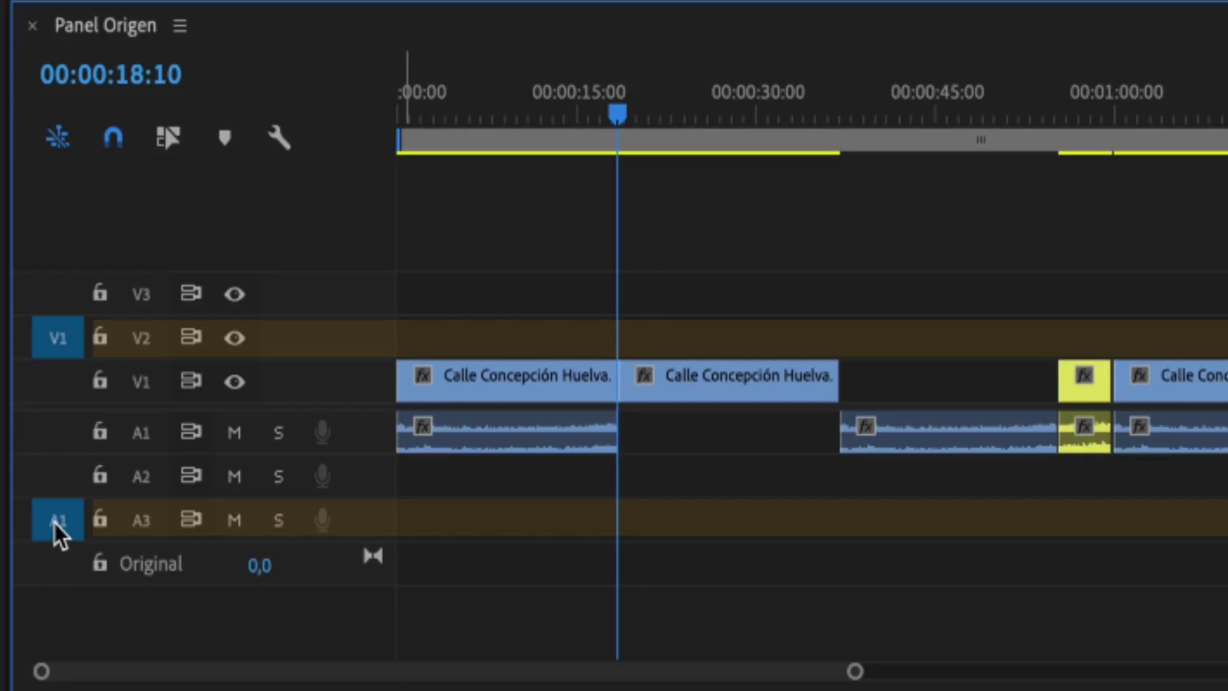
Adjust track targeting and insert Casa colon Huelva at 00:00:18:10 on V2 and A3
click(140, 383)
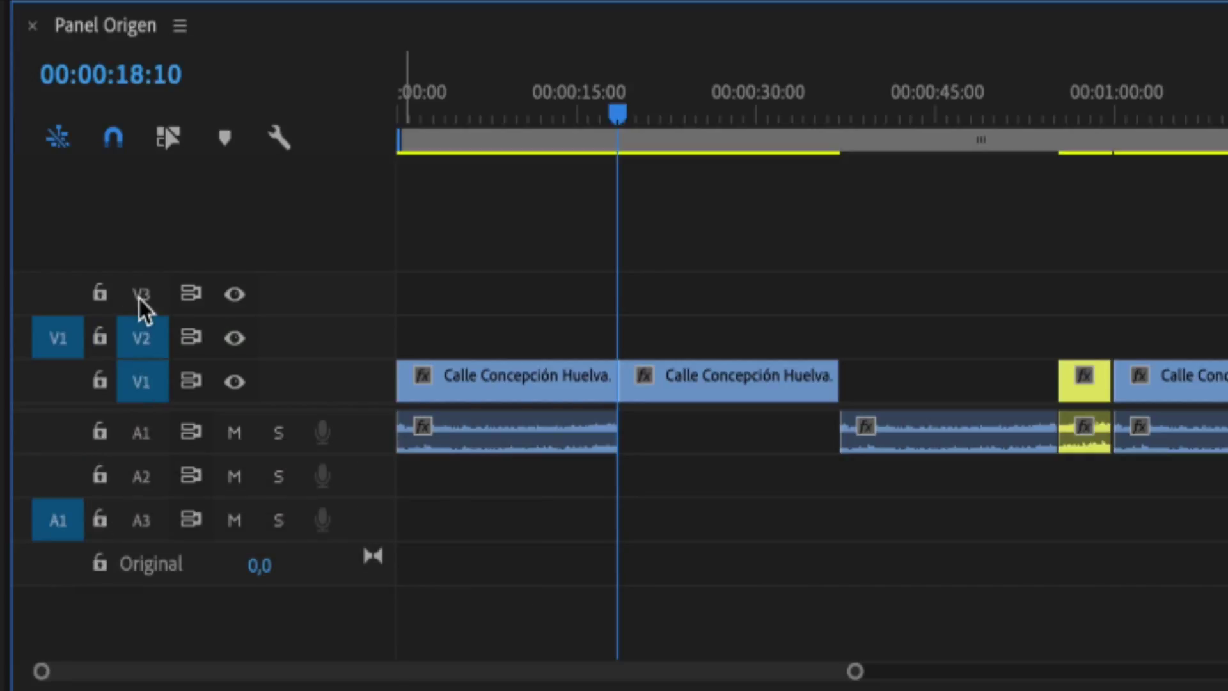
click(143, 384)
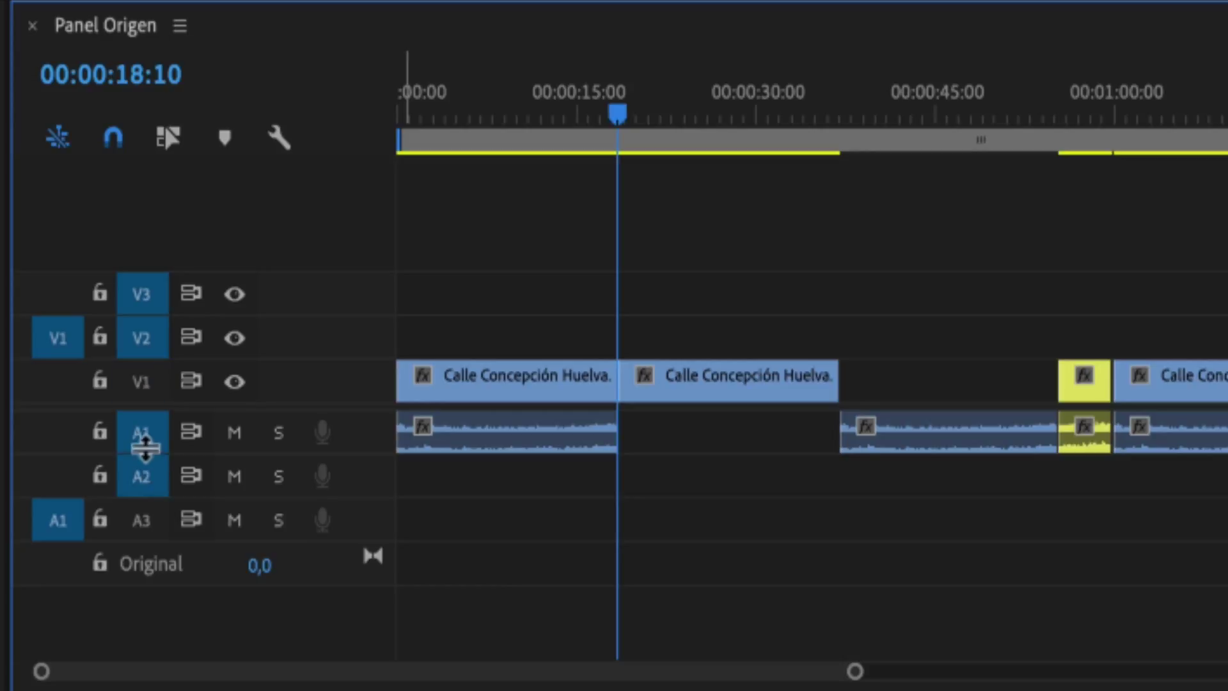
click(142, 432)
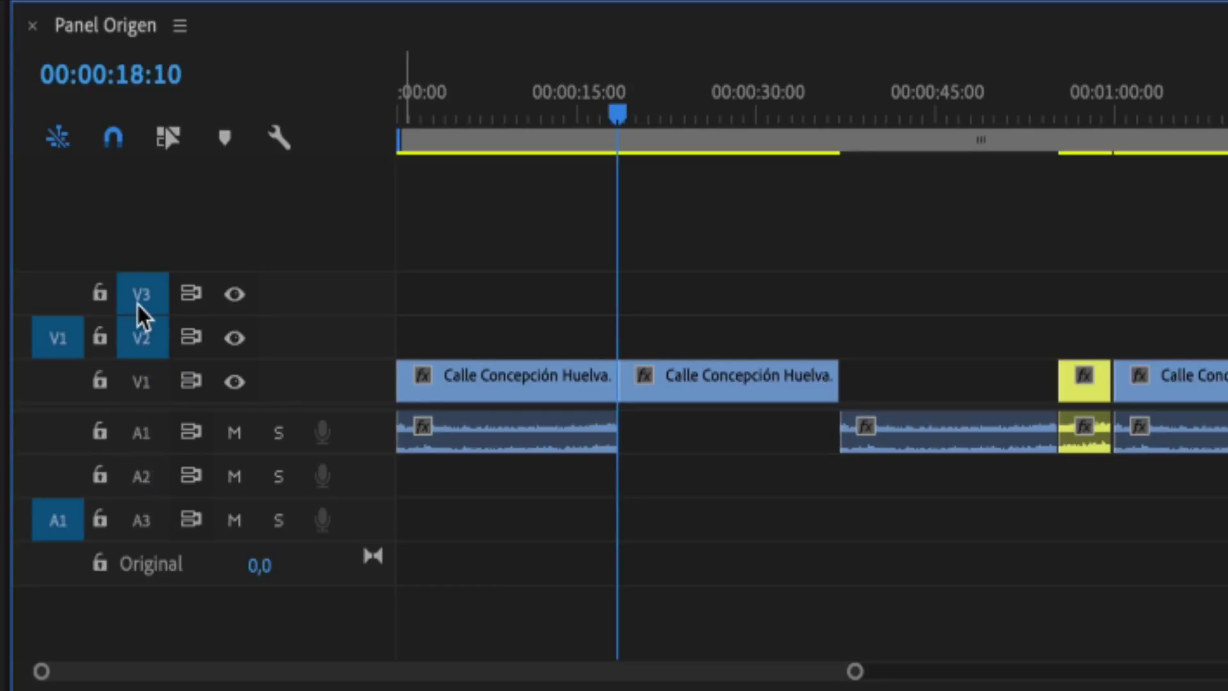
click(138, 301)
click(141, 336)
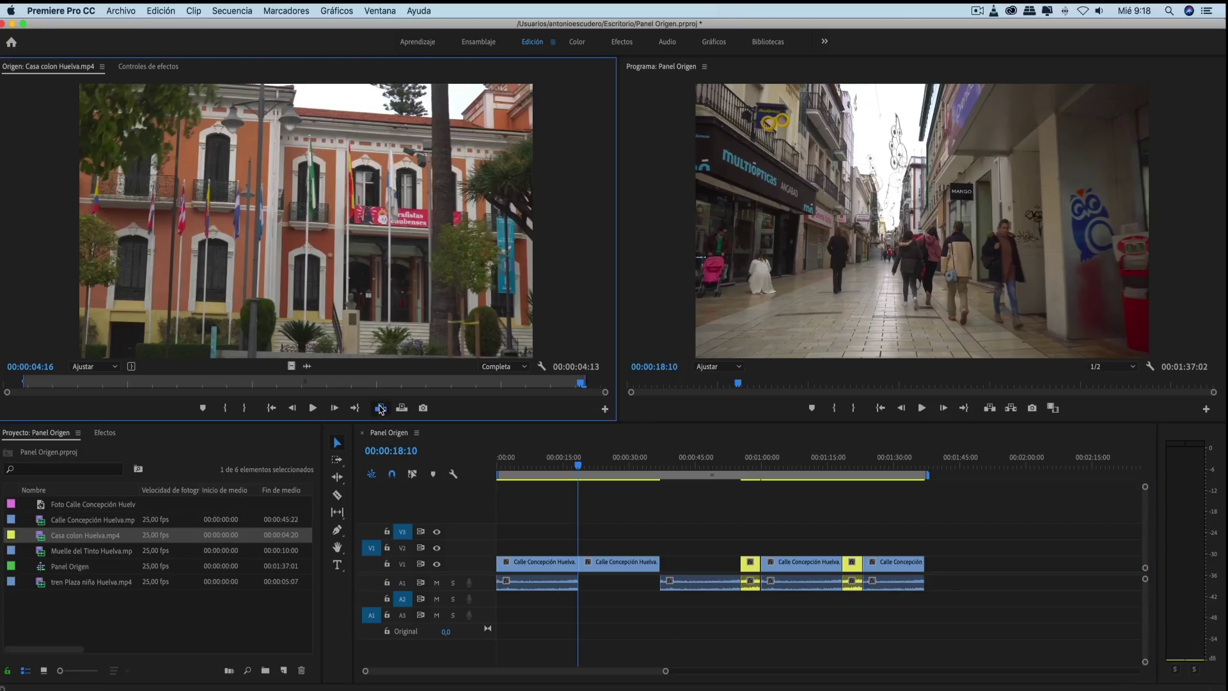
click(380, 408)
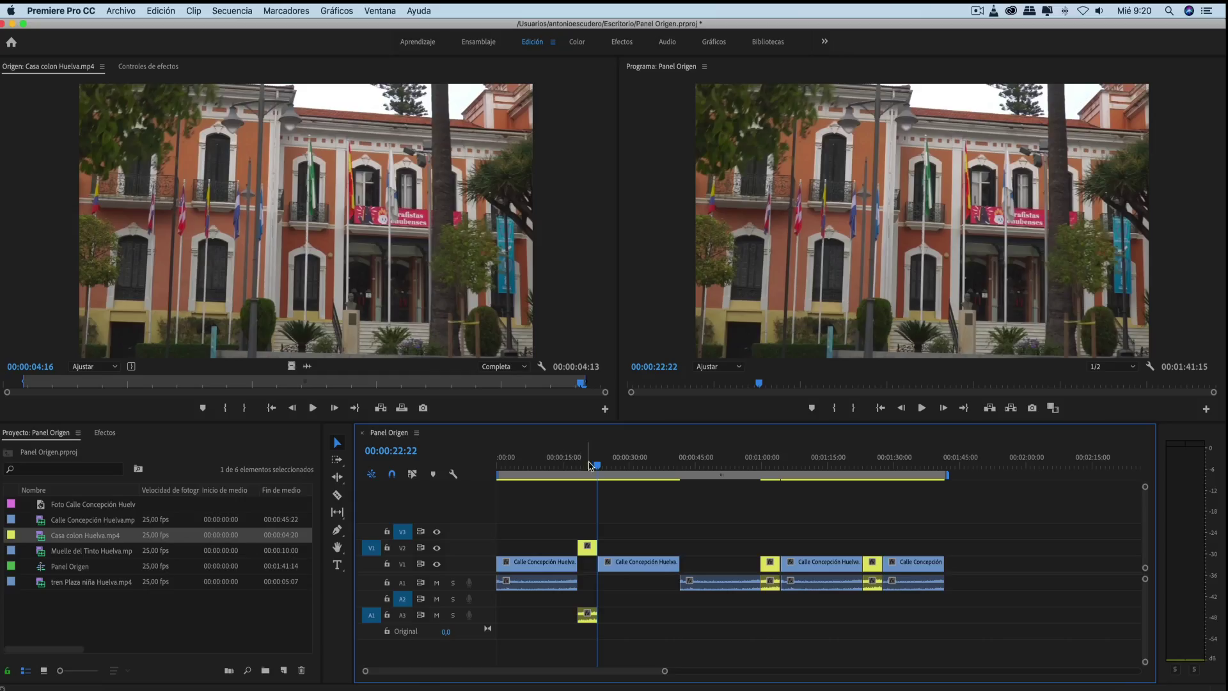
Overwrite Casa colon Huelva onto V2 and A3 with the playhead at 00:00:31:08
drag(598, 466, 635, 472)
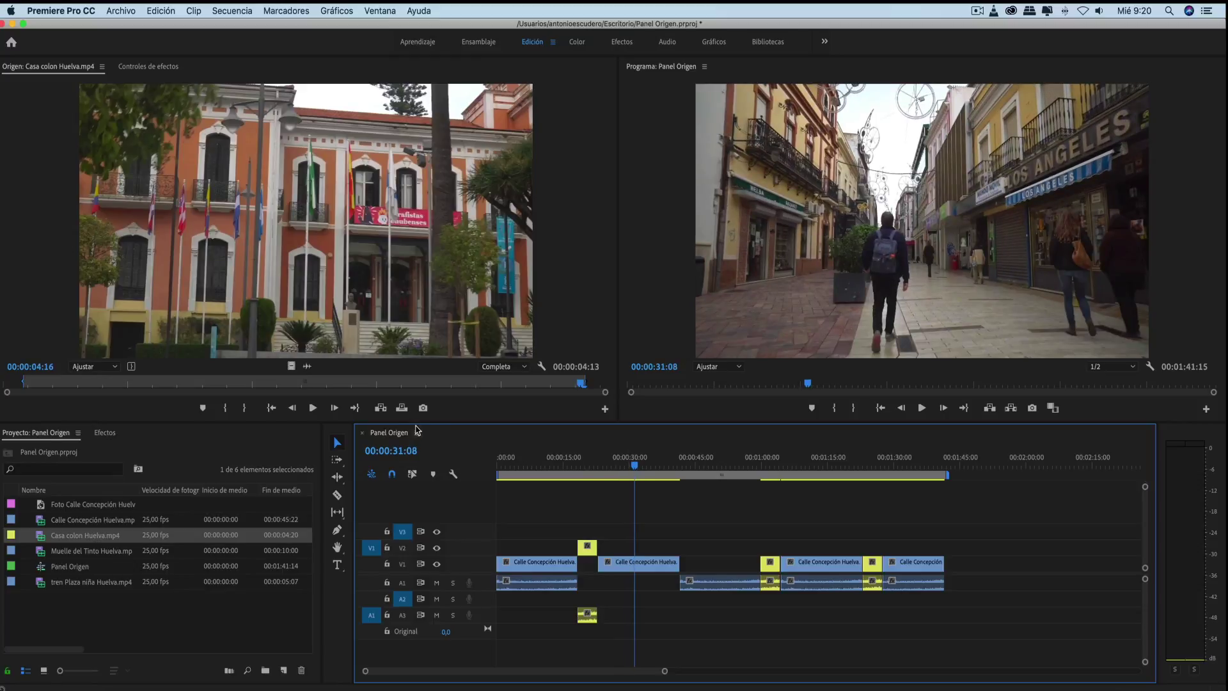
click(403, 409)
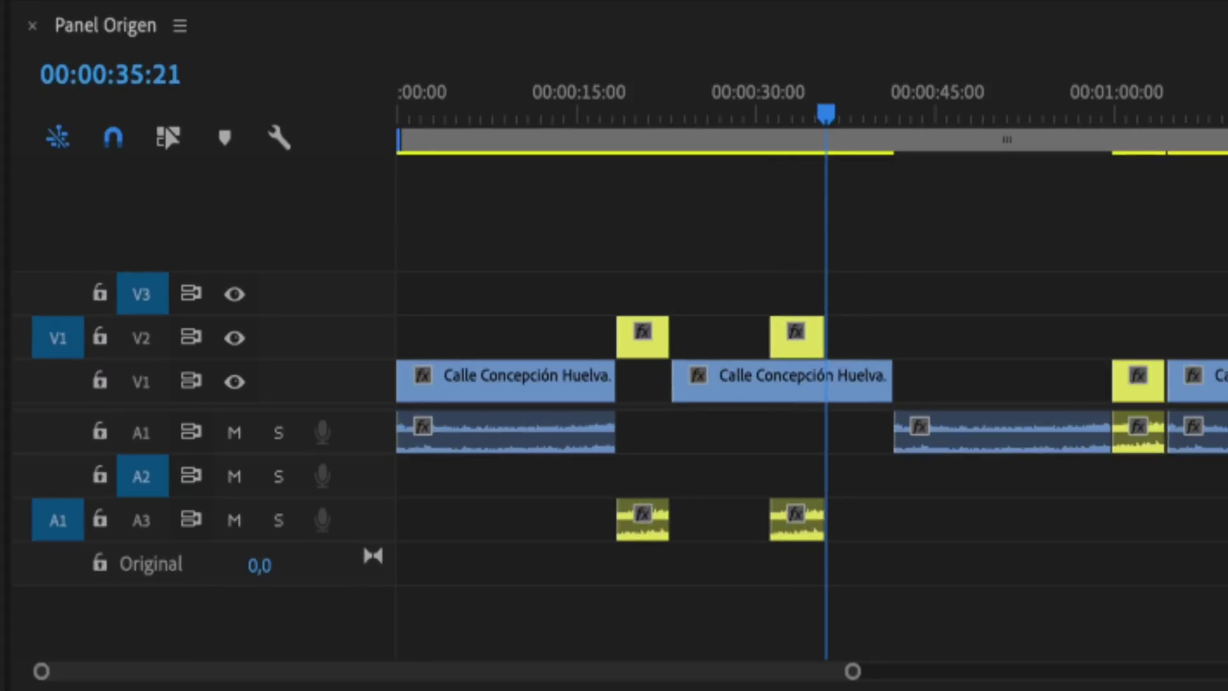